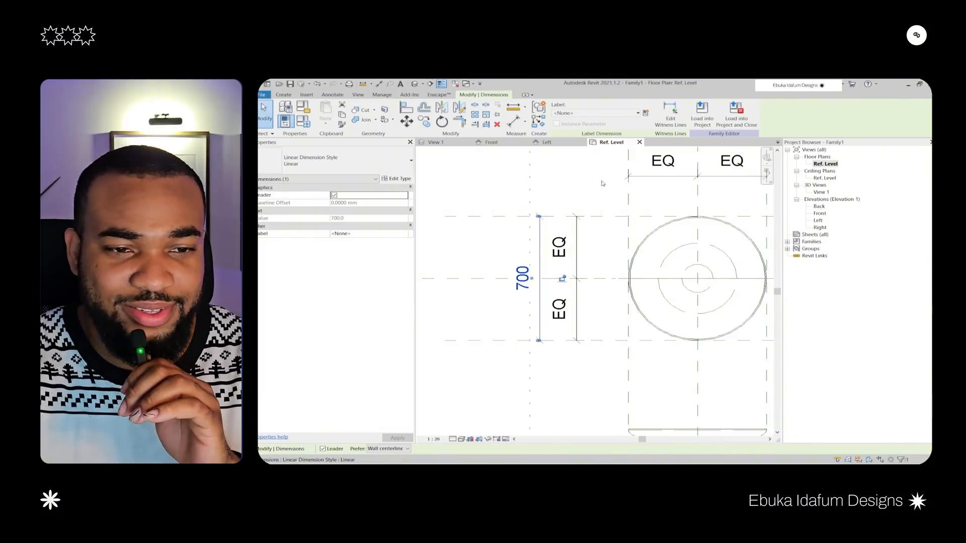
- Label the overall vertical 700 mm dimension beside the circular plan with a WIDTH parameter
{"action": "left_click", "coordinate": [646, 113]}
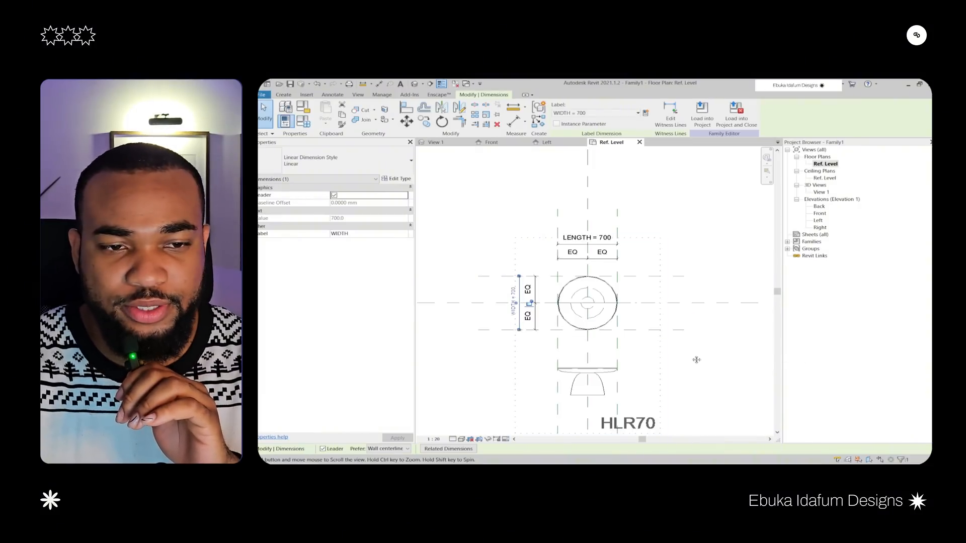
{"action": "middle_click_drag", "start_coordinate": [696, 357], "coordinate": [699, 334]}
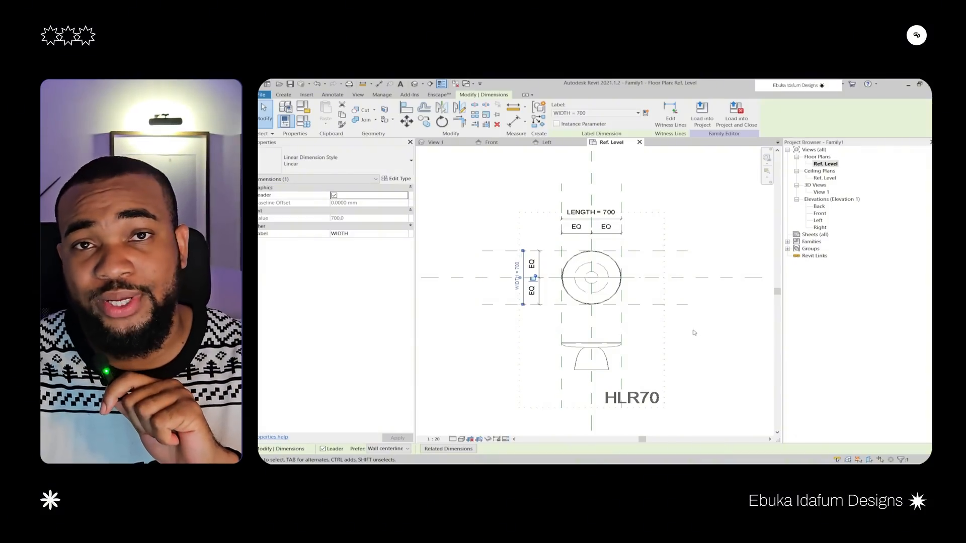
- In the Front elevation, add a horizontal reference plane along the tabletop and dimension its height from the reference level
{"action": "double_click", "coordinate": [820, 214]}
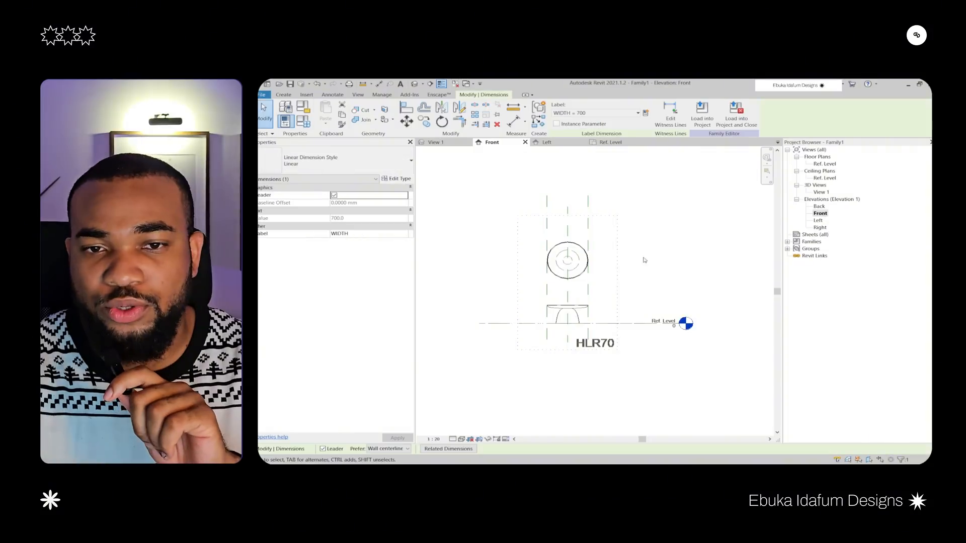
{"action": "middle_click_drag", "start_coordinate": [537, 334], "coordinate": [558, 334]}
{"action": "key", "text": "r"}
{"action": "key", "text": "p"}
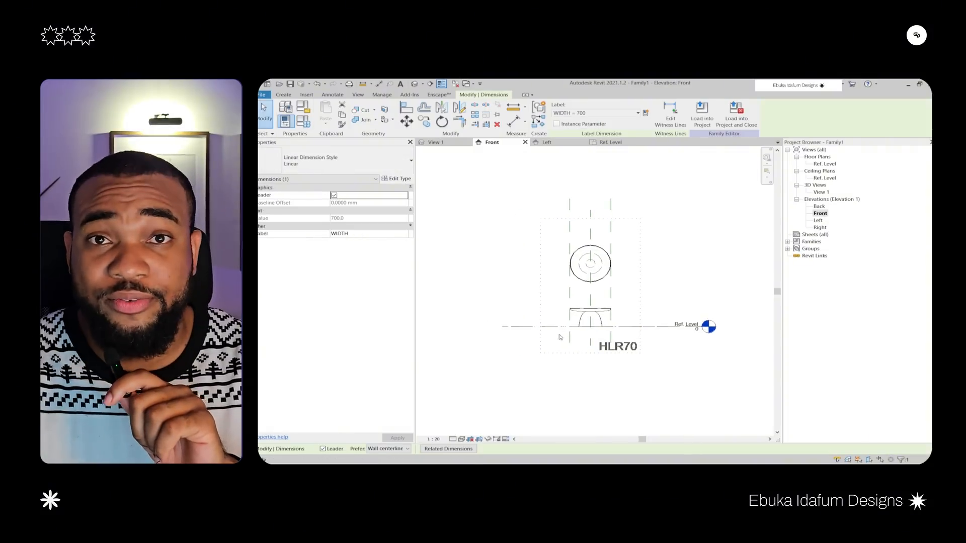
{"action": "key", "text": "d"}
{"action": "key", "text": "i"}
{"action": "scroll", "coordinate": [556, 334], "scroll_direction": "up", "scroll_amount": 5}
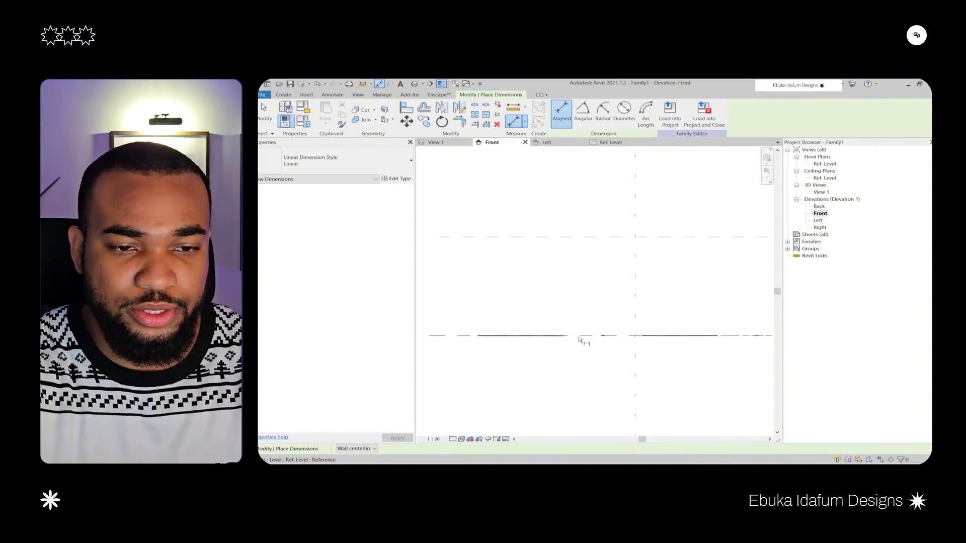
{"action": "key", "text": "Escape"}
{"action": "key", "text": "Escape"}
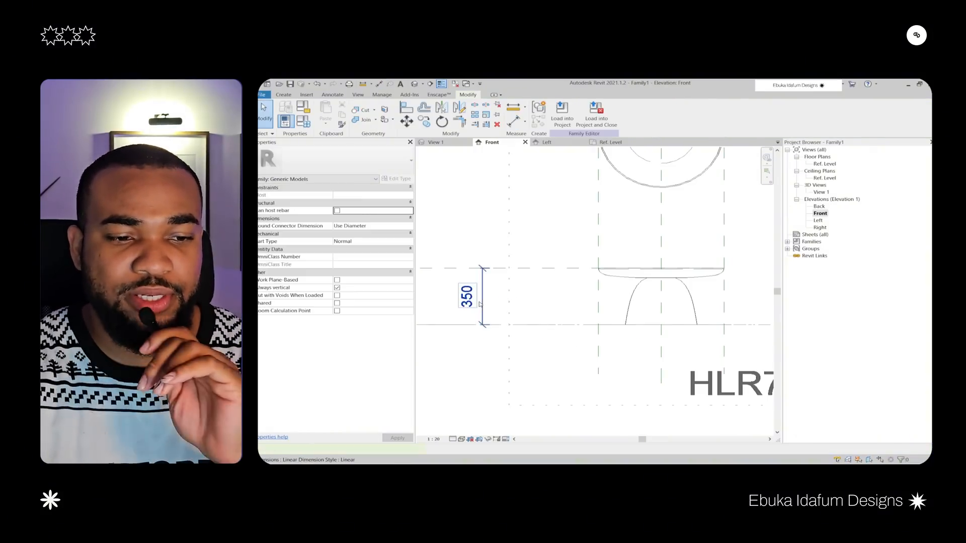
- Create a HEIGHT family parameter from the tabletop height dimension and assign it as the dimension's label
{"action": "left_click", "coordinate": [480, 304]}
{"action": "left_click", "coordinate": [645, 113]}
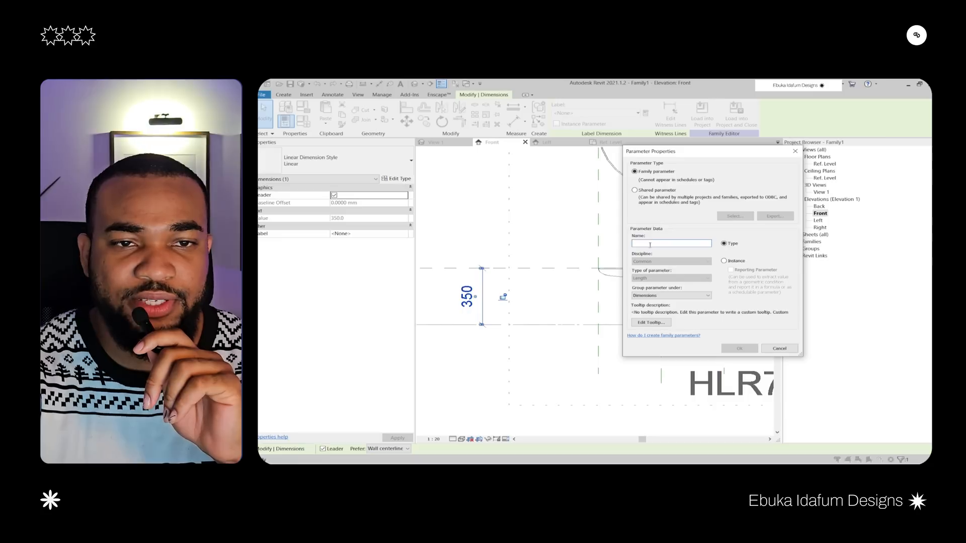
{"action": "type", "text": "HR"}
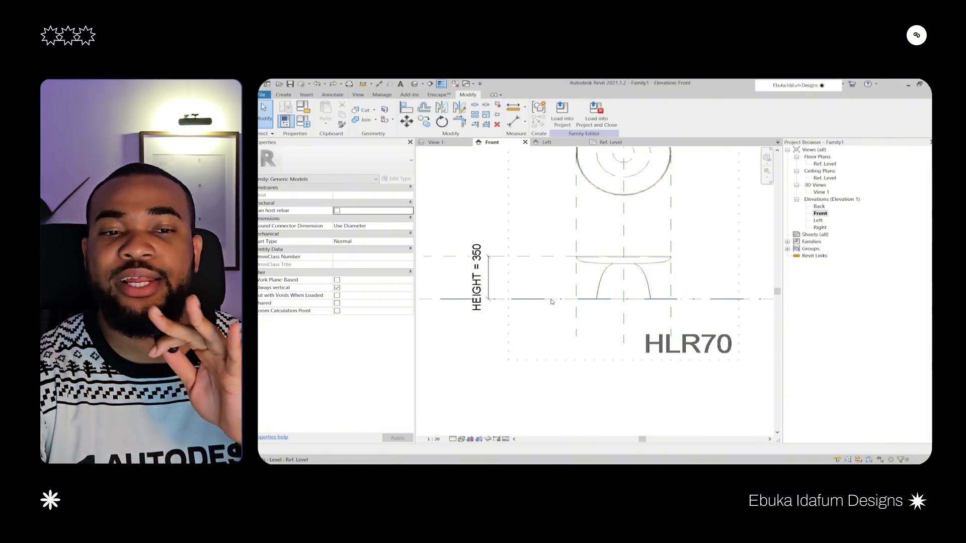
- Start a revolve and sketch its boundary line along the recessed table surface, from the centre plane to the inner lip
{"action": "left_click", "coordinate": [287, 96]}
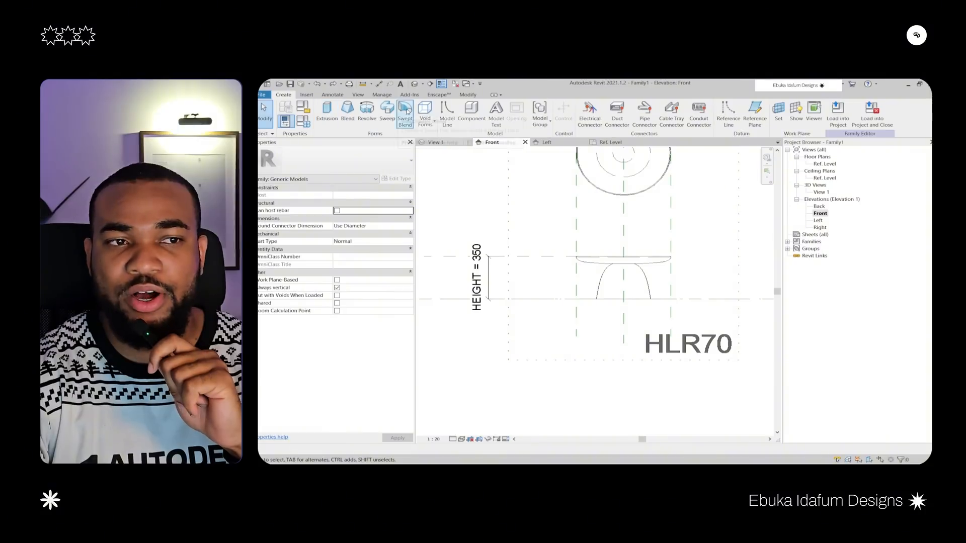
{"action": "middle_click_drag", "start_coordinate": [610, 329], "coordinate": [581, 327]}
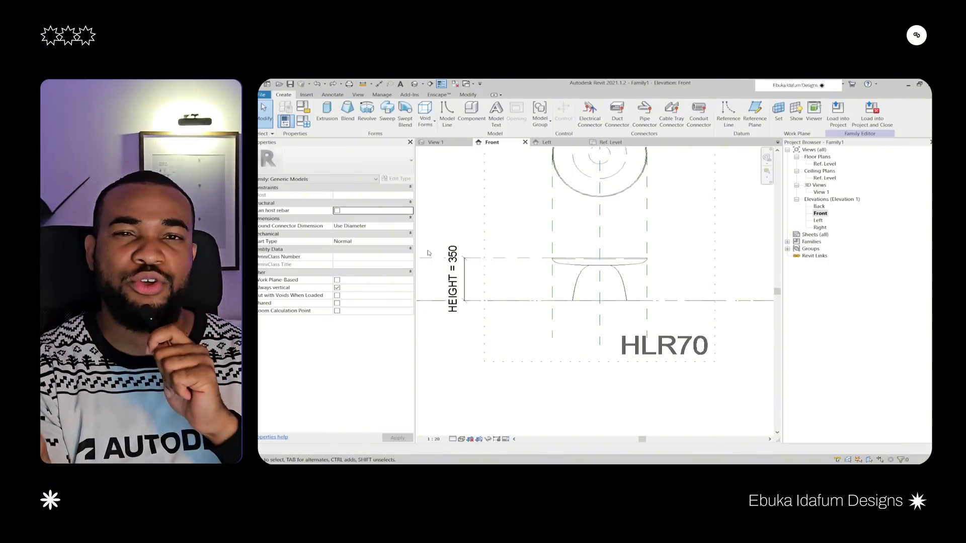
{"action": "middle_click_drag", "start_coordinate": [571, 266], "coordinate": [553, 264]}
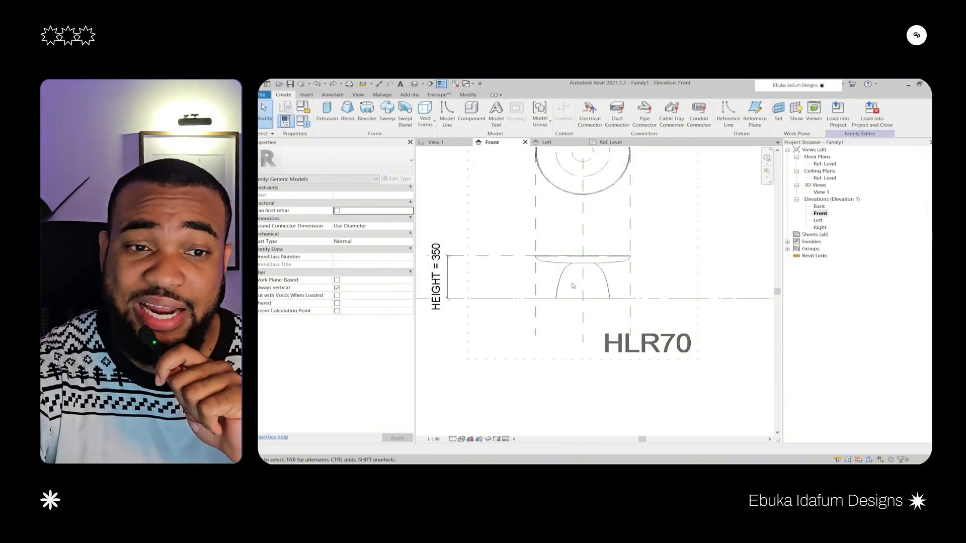
{"action": "scroll", "coordinate": [566, 295], "scroll_direction": "up", "scroll_amount": 3}
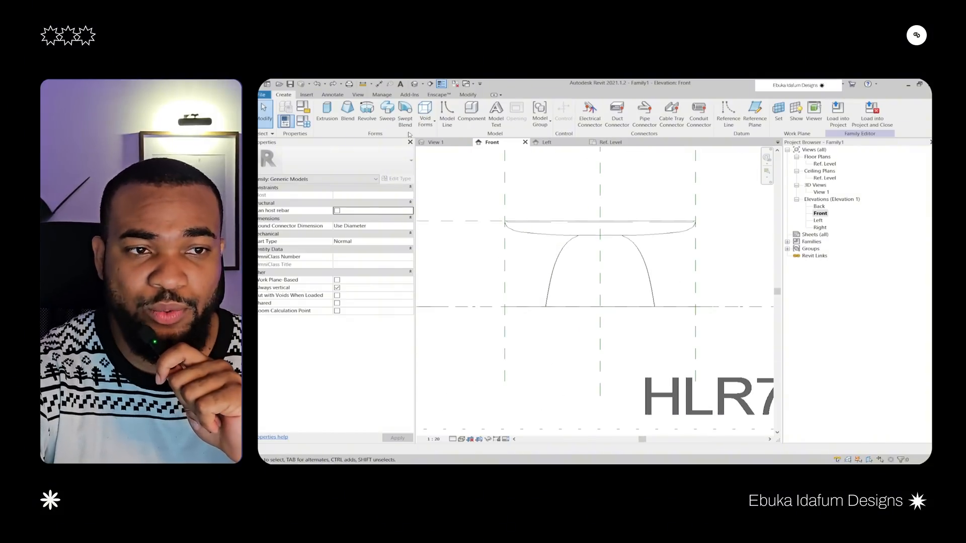
{"action": "left_click", "coordinate": [368, 119]}
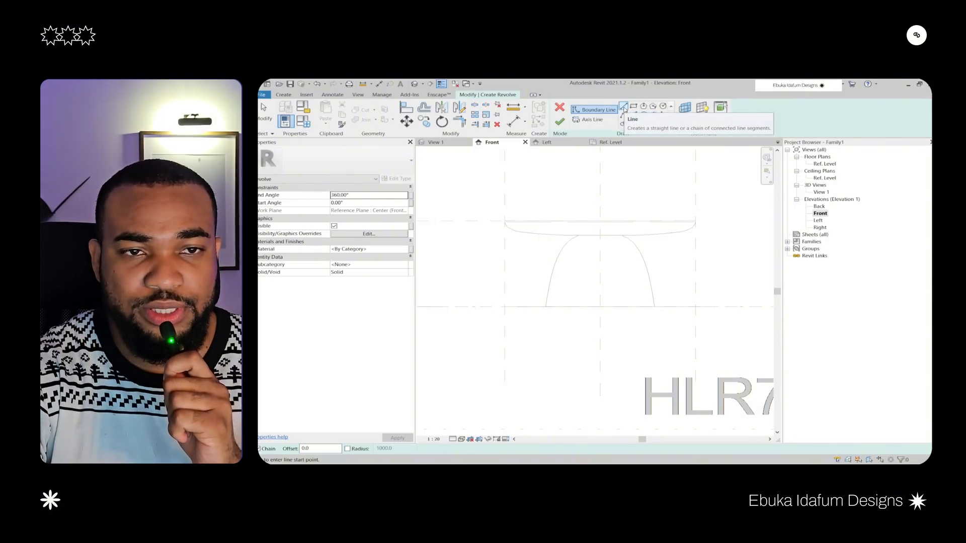
{"action": "scroll", "coordinate": [606, 231], "scroll_direction": "up", "scroll_amount": 5}
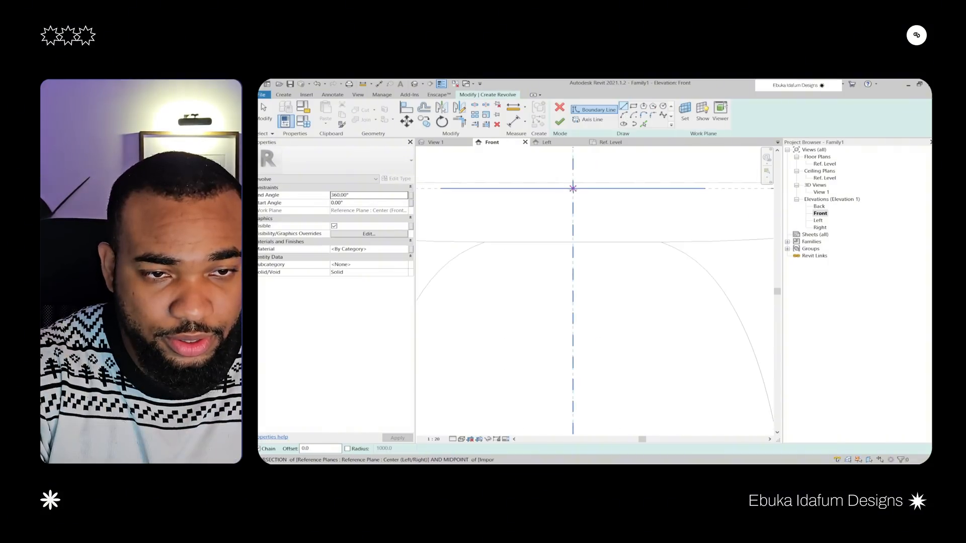
{"action": "left_click", "coordinate": [573, 189]}
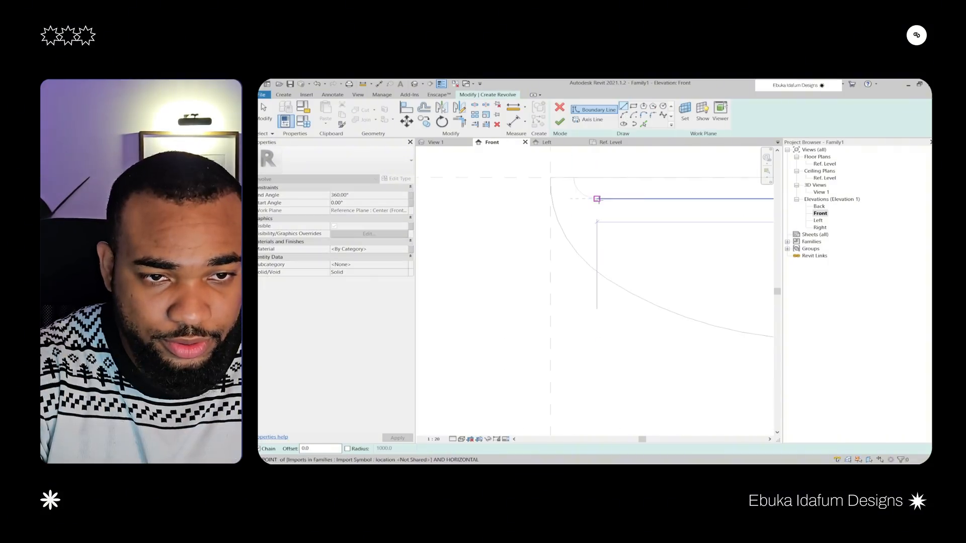
{"action": "left_click", "coordinate": [597, 199]}
{"action": "scroll", "coordinate": [600, 196], "scroll_direction": "up", "scroll_amount": 3}
{"action": "key", "text": "Escape"}
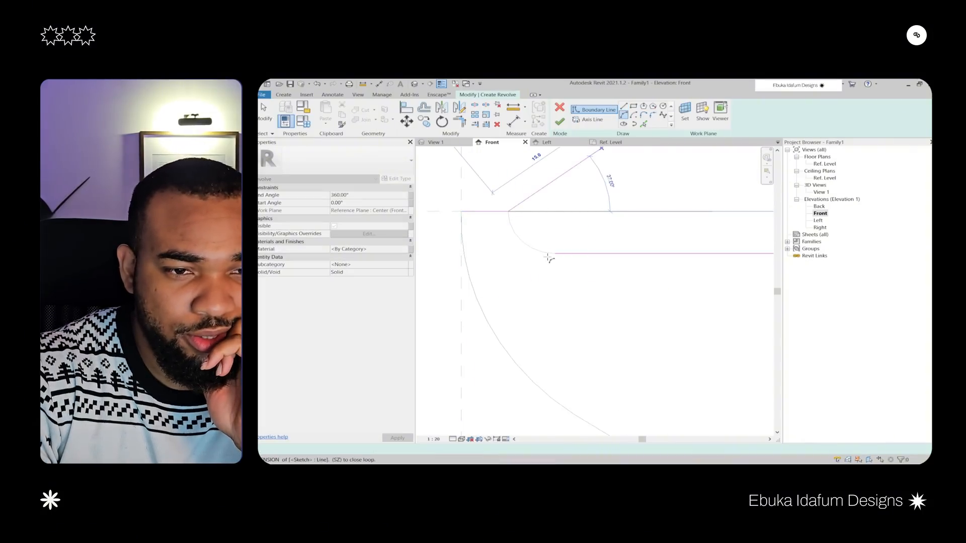
- Trace the inner lip, the top rim and the curved outer edge of the tabletop's left half over the imported drawing
{"action": "left_click", "coordinate": [549, 258]}
{"action": "left_click", "coordinate": [461, 211]}
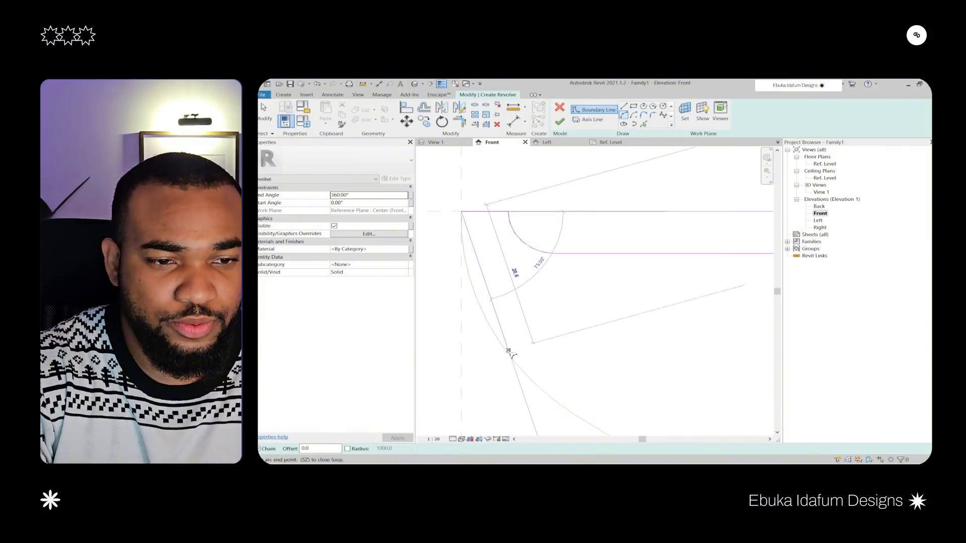
{"action": "left_click", "coordinate": [508, 351]}
{"action": "scroll", "coordinate": [509, 352], "scroll_direction": "down", "scroll_amount": 2}
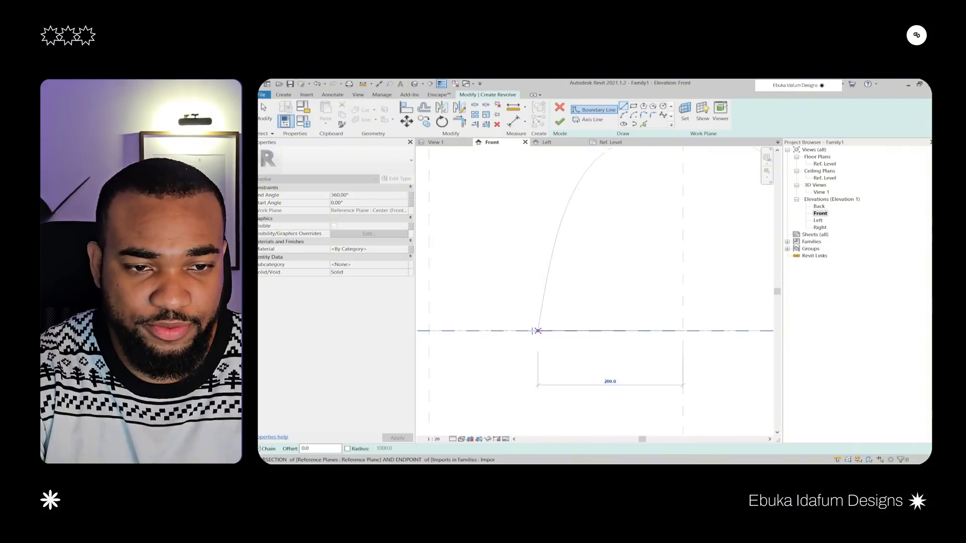
- Sketch the 200 mm bottom line of the pedestal's left half and an arc up its lower side, adjusting the arc's upper end
{"action": "left_click", "coordinate": [623, 106]}
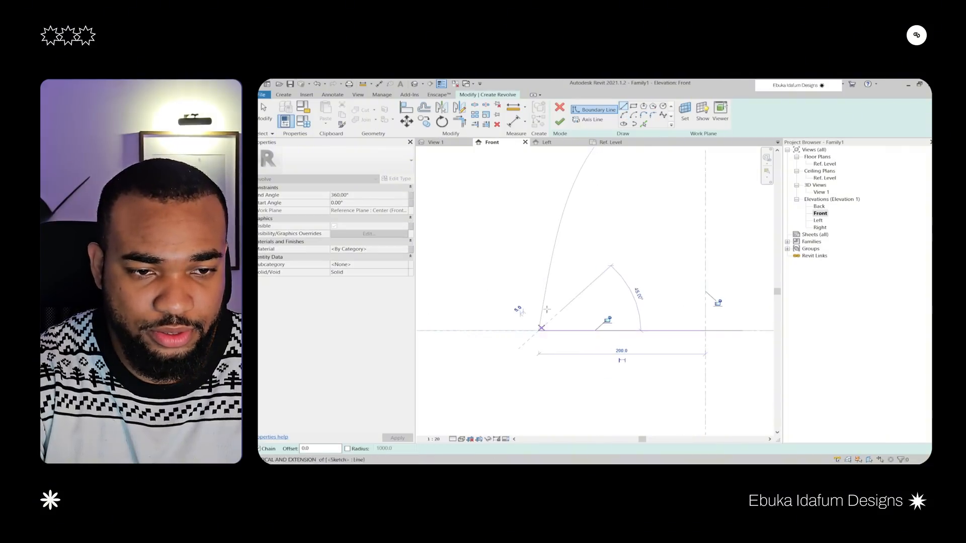
{"action": "left_click", "coordinate": [624, 117]}
{"action": "left_click", "coordinate": [563, 212]}
{"action": "left_click", "coordinate": [552, 256]}
{"action": "key", "text": "Escape"}
{"action": "middle_click_drag", "start_coordinate": [564, 237], "coordinate": [543, 289]}
{"action": "key", "text": "Escape"}
{"action": "scroll", "coordinate": [546, 243], "scroll_direction": "up", "scroll_amount": 1}
{"action": "left_click", "coordinate": [543, 246]}
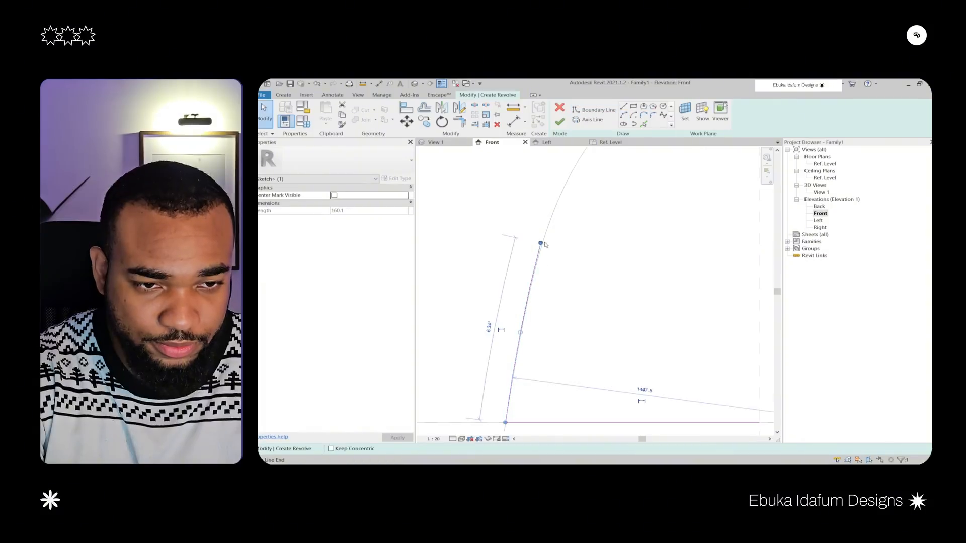
{"action": "left_click_drag", "start_coordinate": [542, 244], "coordinate": [525, 308]}
- Trace the rest of the pedestal's left side with arcs up to the underside of the tabletop
{"action": "left_click", "coordinate": [624, 115]}
{"action": "left_click", "coordinate": [526, 306]}
{"action": "left_click", "coordinate": [584, 152]}
{"action": "left_click", "coordinate": [549, 227]}
{"action": "middle_click_drag", "start_coordinate": [593, 166], "coordinate": [594, 302]}
{"action": "scroll", "coordinate": [672, 204], "scroll_direction": "up", "scroll_amount": 5}
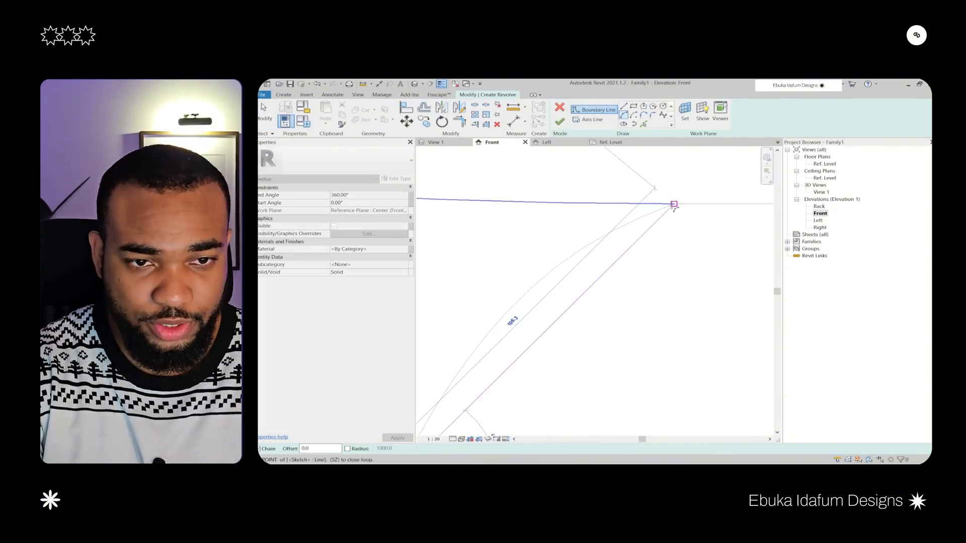
{"action": "left_click", "coordinate": [674, 205]}
{"action": "left_click", "coordinate": [583, 248]}
{"action": "scroll", "coordinate": [585, 247], "scroll_direction": "down", "scroll_amount": 8}
{"action": "scroll", "coordinate": [606, 282], "scroll_direction": "up", "scroll_amount": 3}
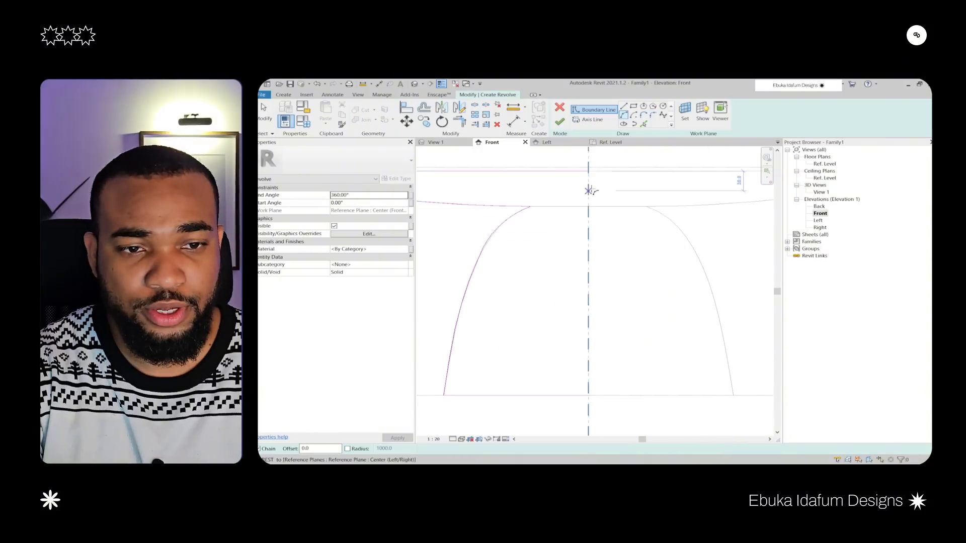
- Close the half profile with straight lines down the centre plane and along the base to the pedestal's left foot
{"action": "left_click", "coordinate": [589, 171]}
{"action": "key", "text": "Escape"}
{"action": "key", "text": "Escape"}
{"action": "scroll", "coordinate": [624, 319], "scroll_direction": "down", "scroll_amount": 1}
{"action": "left_click", "coordinate": [624, 107]}
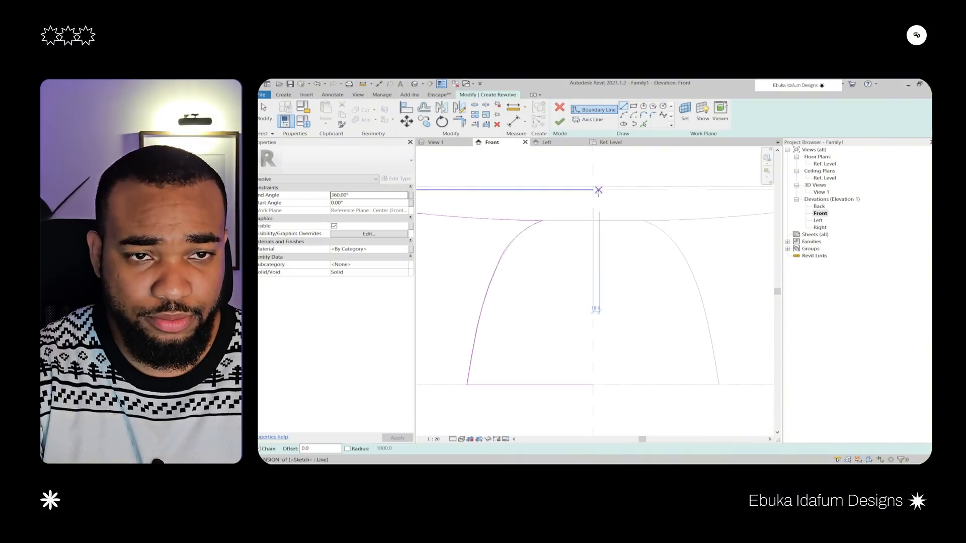
{"action": "left_click", "coordinate": [598, 189]}
{"action": "left_click", "coordinate": [594, 385]}
{"action": "left_click", "coordinate": [467, 385]}
{"action": "scroll", "coordinate": [599, 327], "scroll_direction": "down", "scroll_amount": 3}
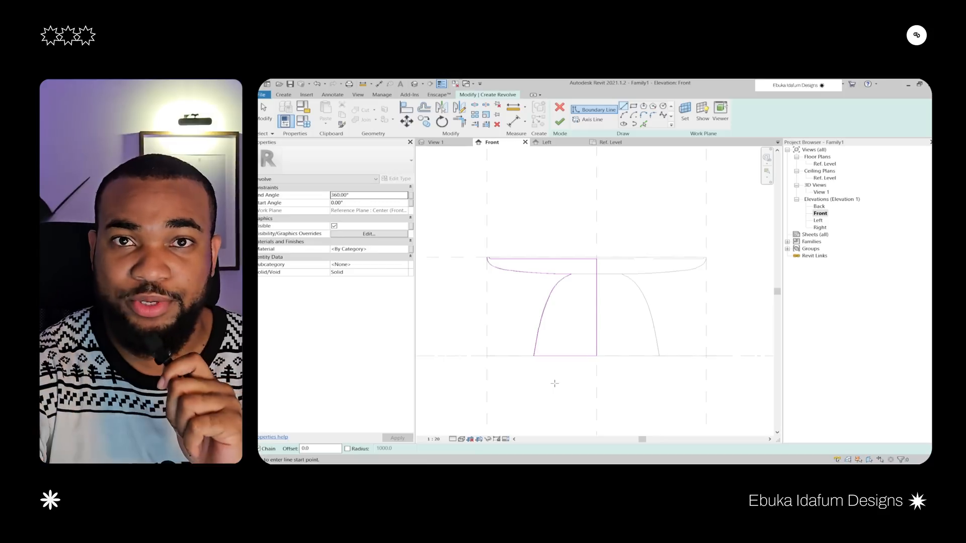
- Draw a vertical axis line about 560 mm long on the centre plane and finish the 360° revolve
{"action": "left_click", "coordinate": [591, 120]}
{"action": "left_click", "coordinate": [596, 258]}
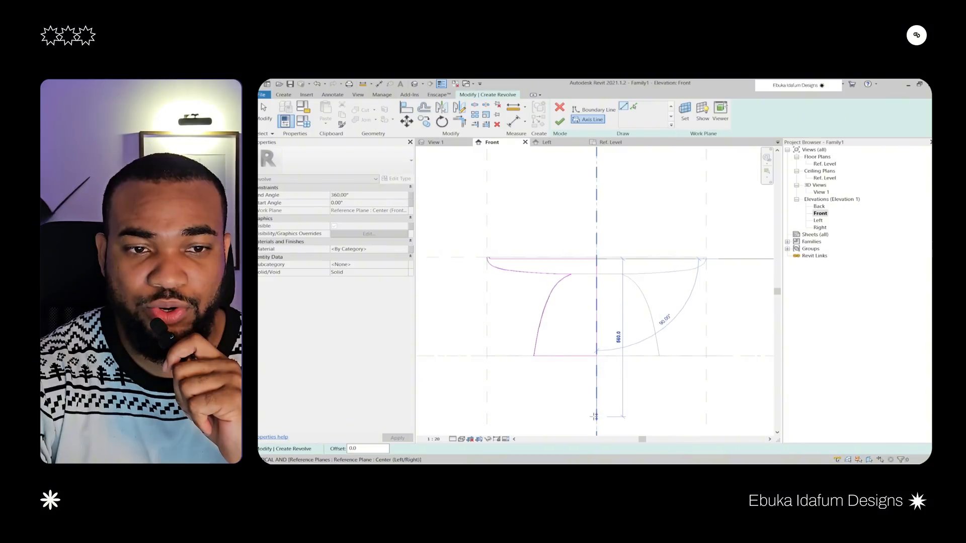
{"action": "left_click", "coordinate": [597, 417]}
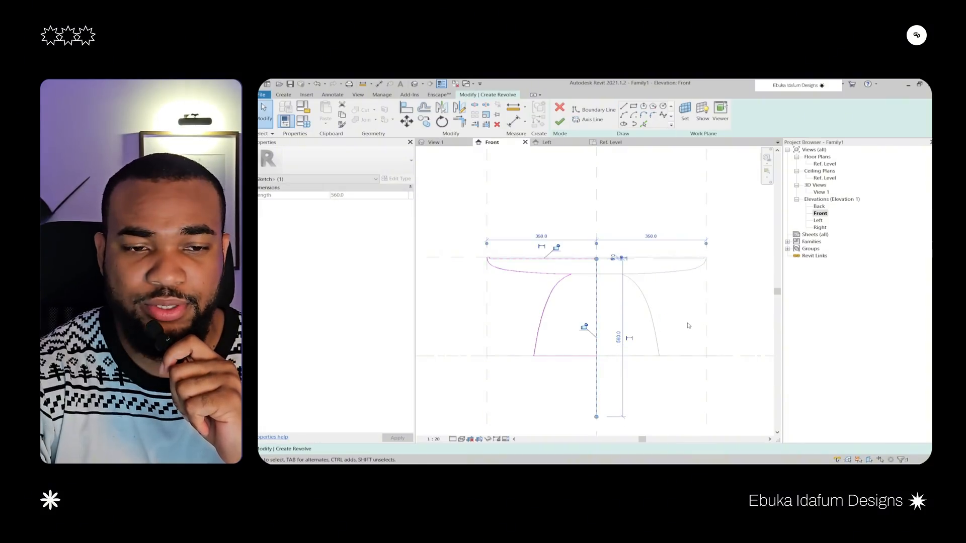
{"action": "left_click", "coordinate": [559, 122]}
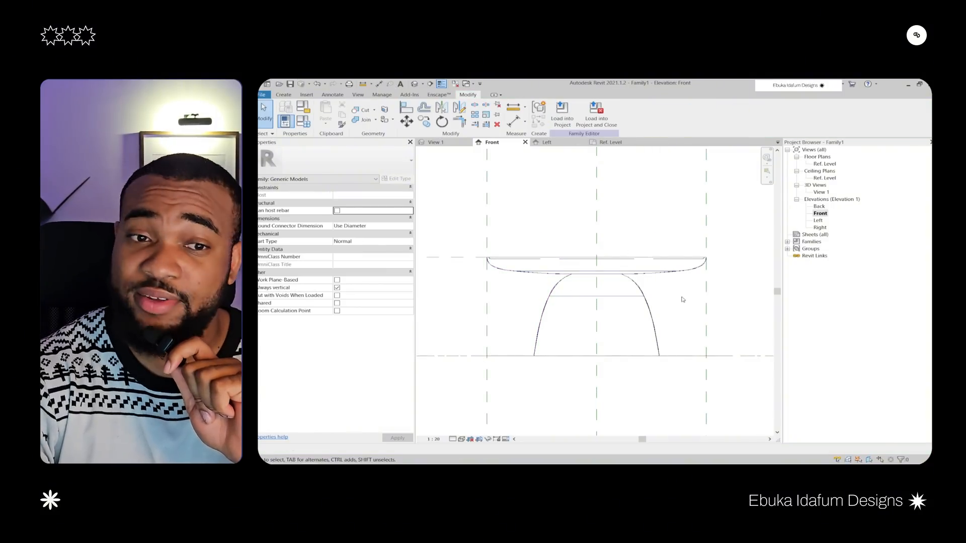
- Display the front elevation in the Shaded visual style
{"action": "left_click", "coordinate": [461, 441]}
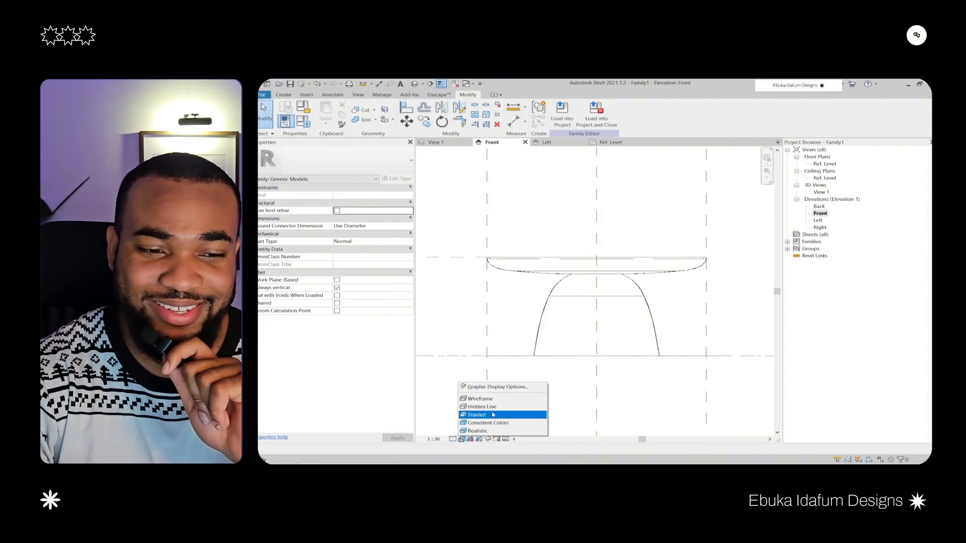
{"action": "left_click", "coordinate": [491, 415]}
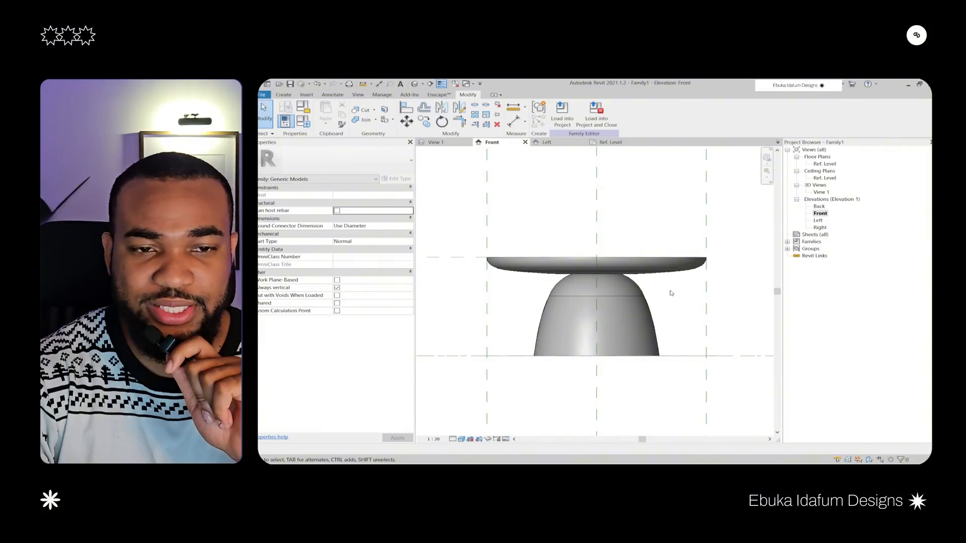
- Open the default 3D view and delete the imported reference drawings around the table
{"action": "left_click", "coordinate": [415, 84]}
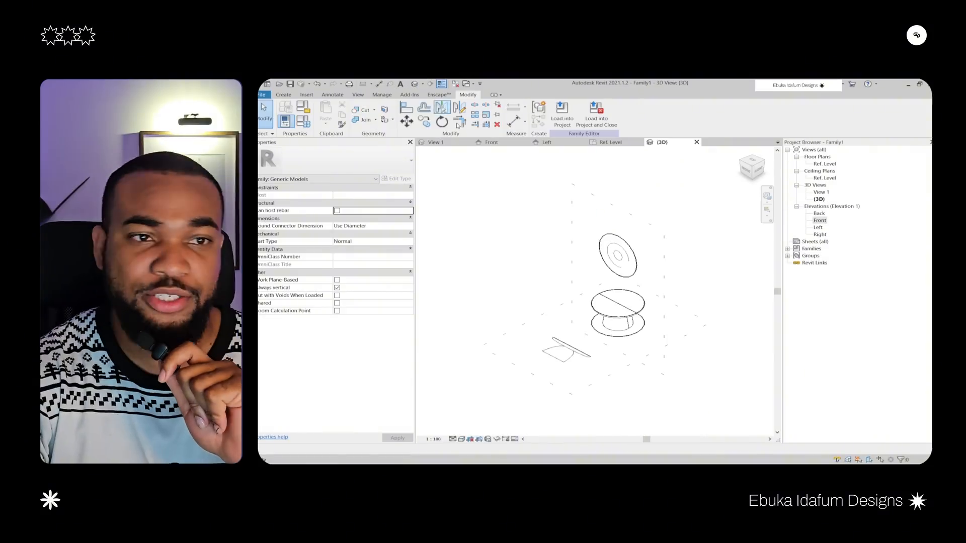
{"action": "left_click", "coordinate": [604, 381]}
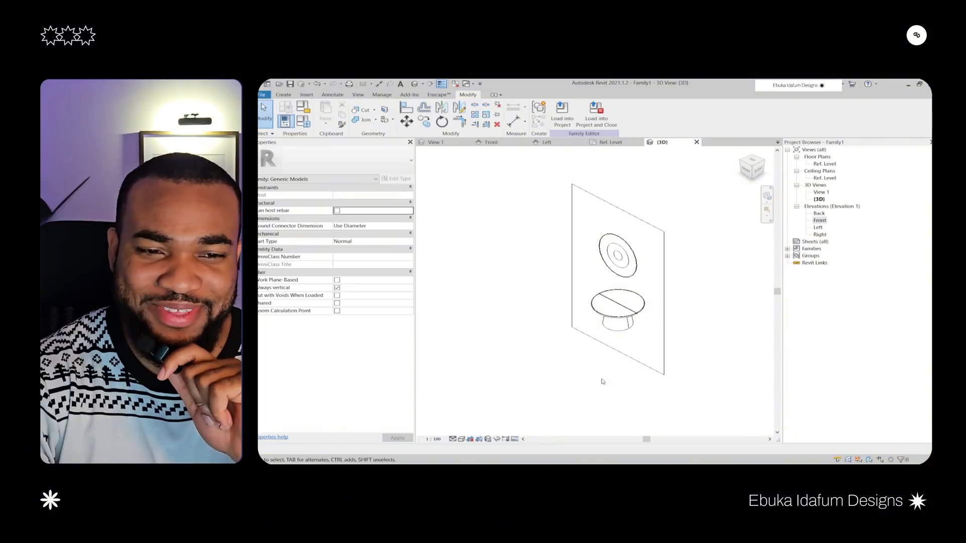
{"action": "left_click", "coordinate": [663, 353]}
{"action": "key", "text": "Delete"}
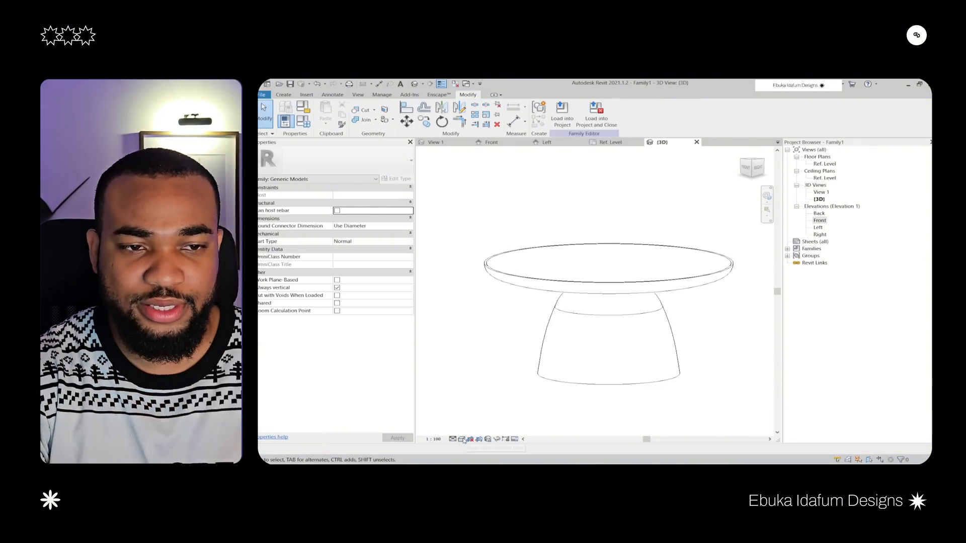
- Display the 3D view in the Shaded visual style and inspect the table from above
{"action": "left_click", "coordinate": [462, 440]}
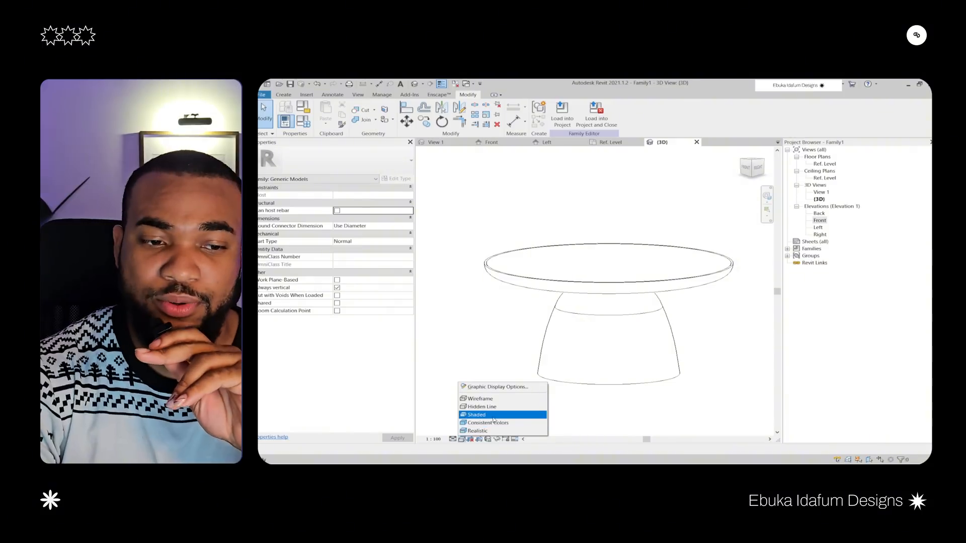
{"action": "left_click", "coordinate": [487, 416]}
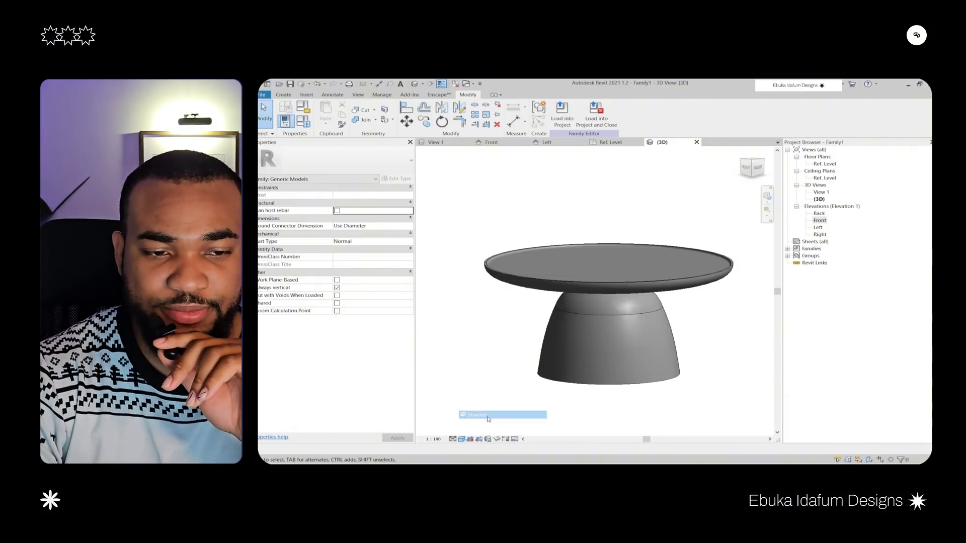
{"action": "middle_click_drag", "start_coordinate": [725, 319], "coordinate": [675, 397]}
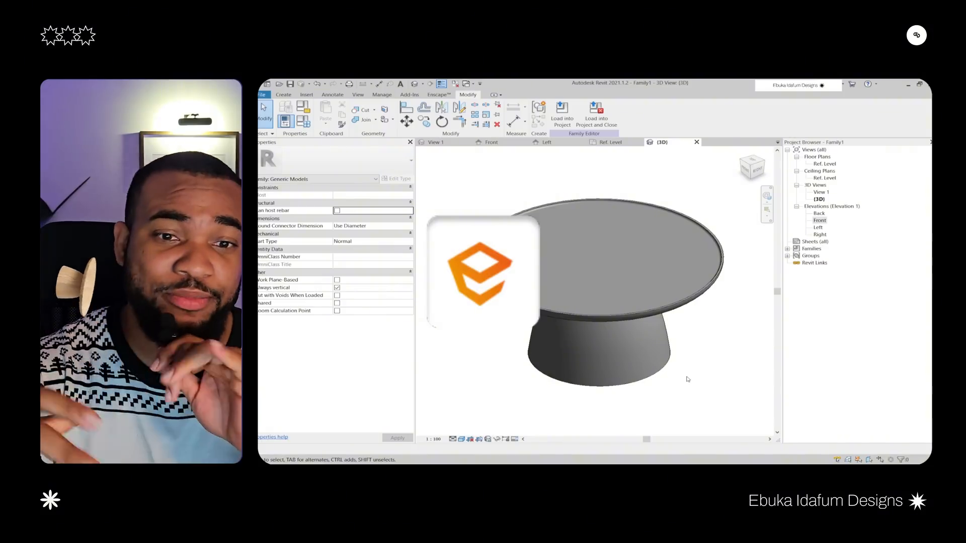
- Import the Wood 26 material from the Wood category of the Enscape Material Library into the family
{"action": "left_click", "coordinate": [439, 95]}
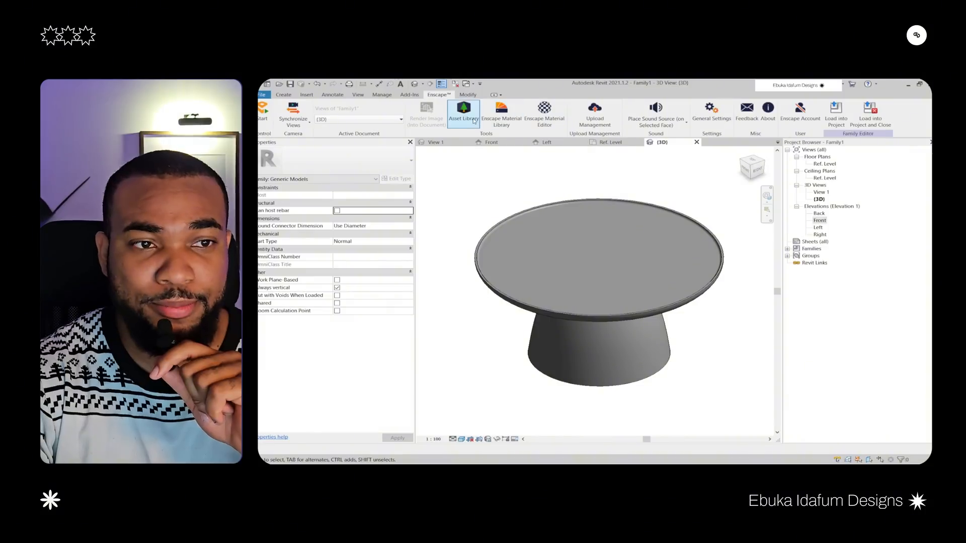
{"action": "left_click", "coordinate": [514, 124]}
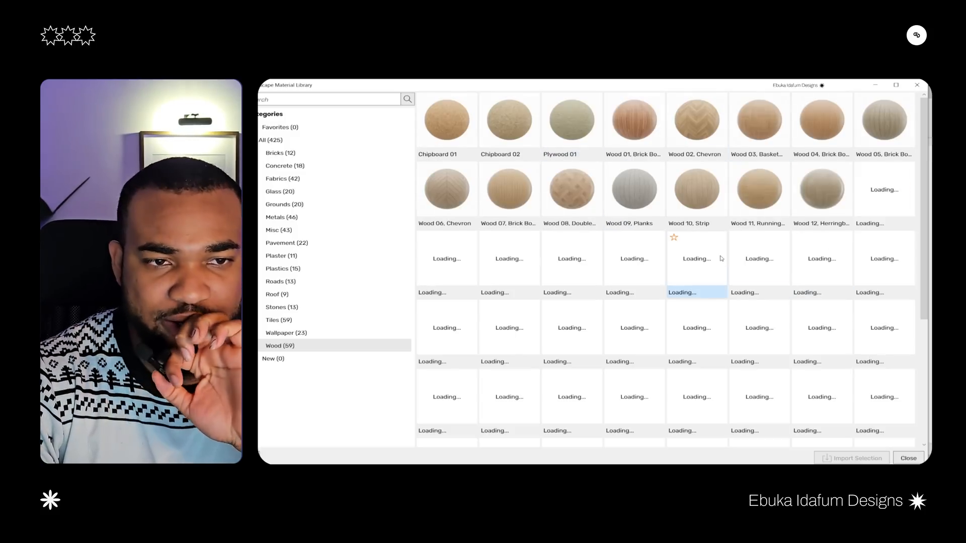
{"action": "left_click", "coordinate": [584, 339]}
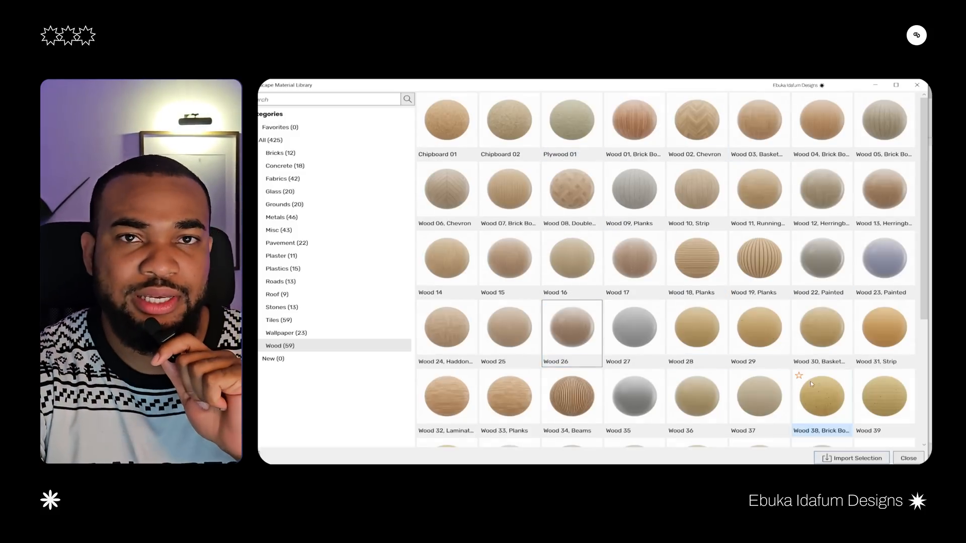
{"action": "scroll", "coordinate": [757, 403], "scroll_direction": "down", "scroll_amount": 3}
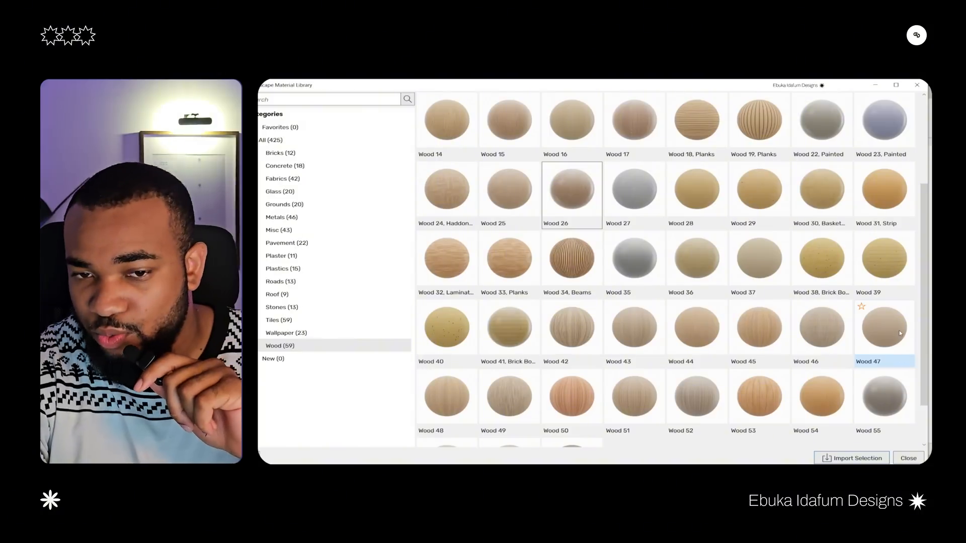
{"action": "scroll", "coordinate": [899, 330], "scroll_direction": "down", "scroll_amount": 2}
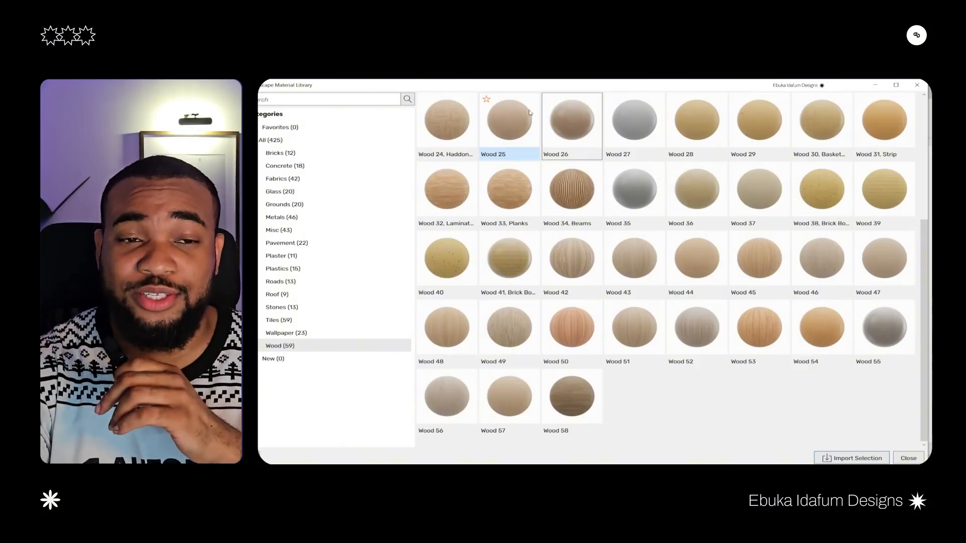
{"action": "left_click", "coordinate": [566, 131]}
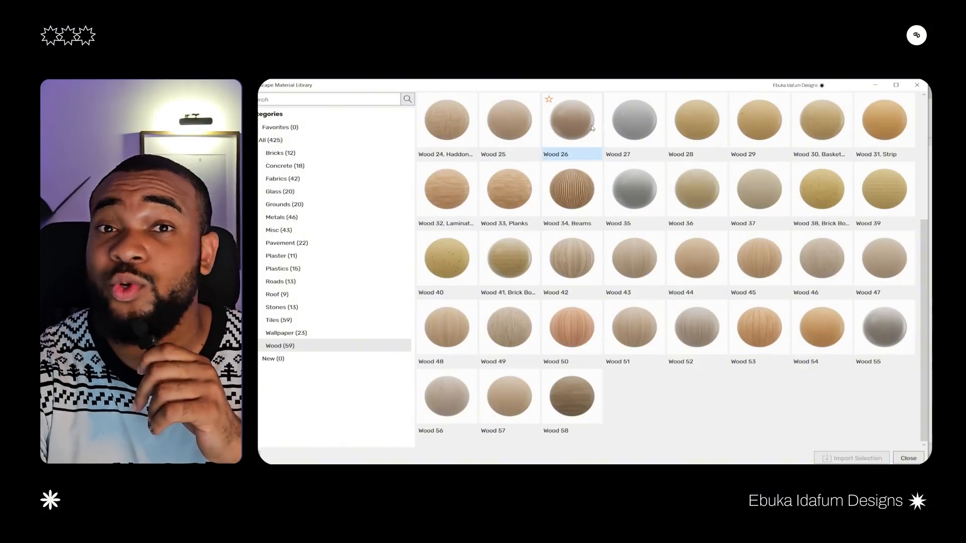
{"action": "left_click", "coordinate": [570, 121]}
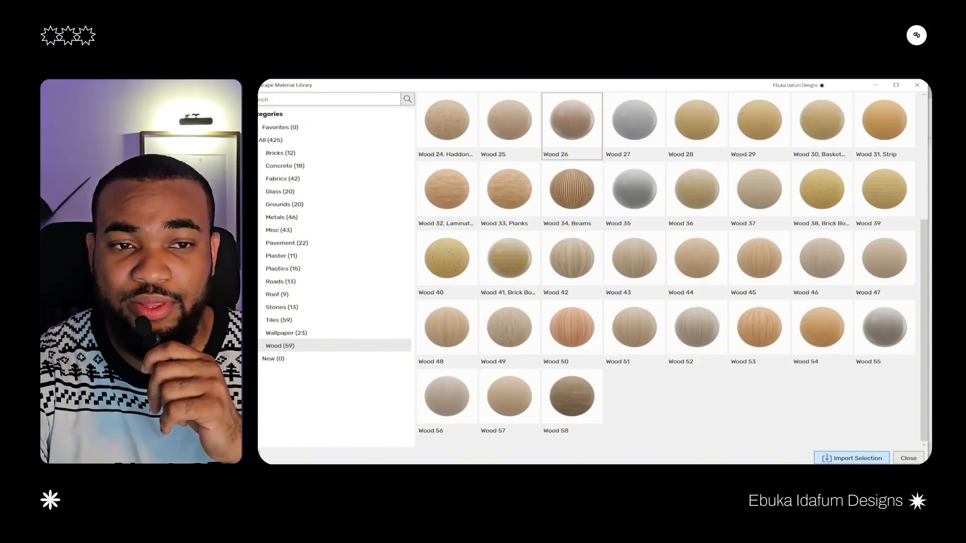
{"action": "left_click", "coordinate": [855, 458]}
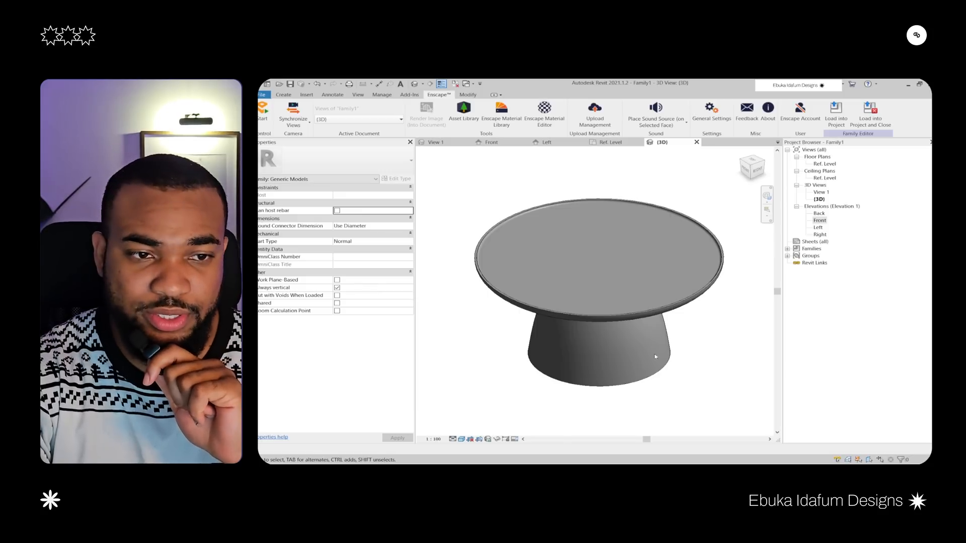
- Associate the revolved table's material with a new type parameter named COFFEE TABLE WOOD, grouped under Materials and Finishes
{"action": "left_click", "coordinate": [656, 312]}
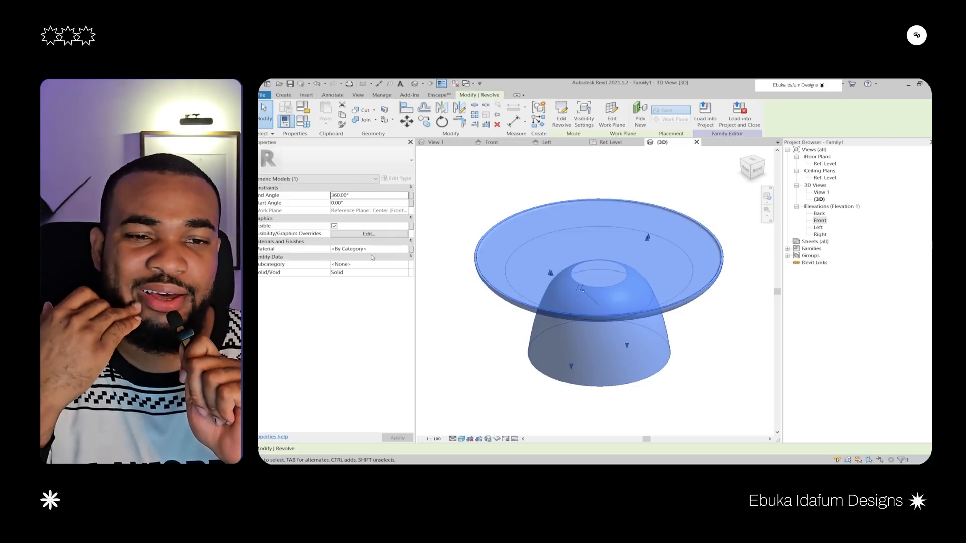
{"action": "left_click", "coordinate": [413, 252]}
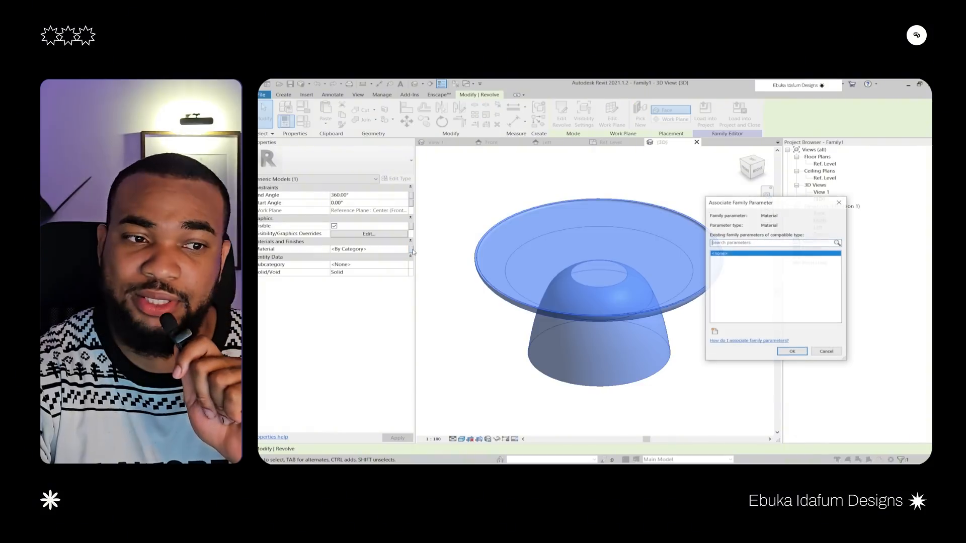
{"action": "left_click", "coordinate": [715, 332]}
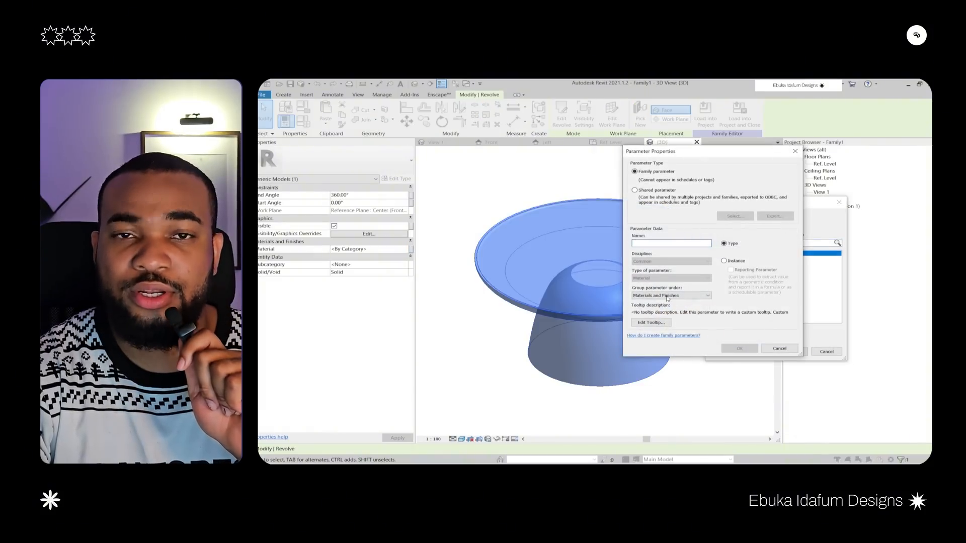
{"action": "type", "text": "c"}
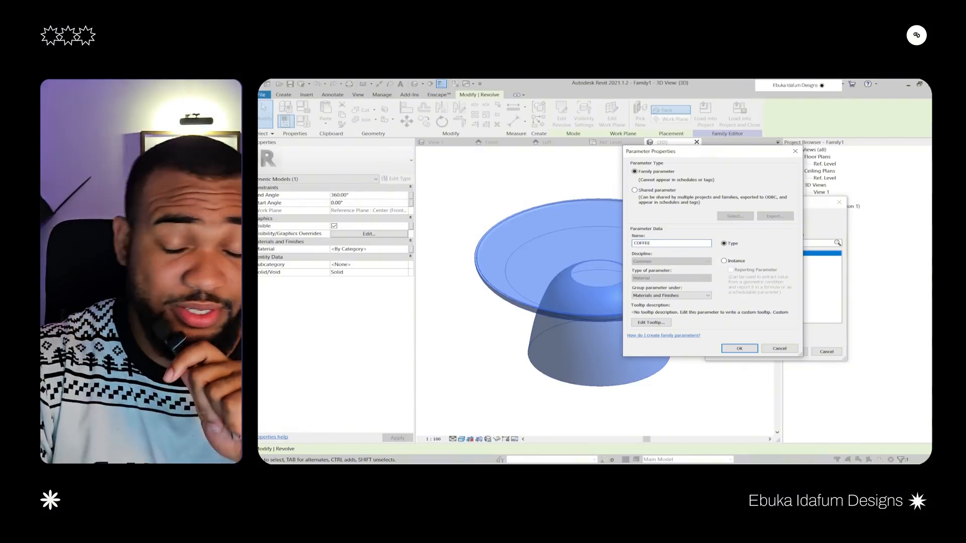
{"action": "type", "text": "TA"}
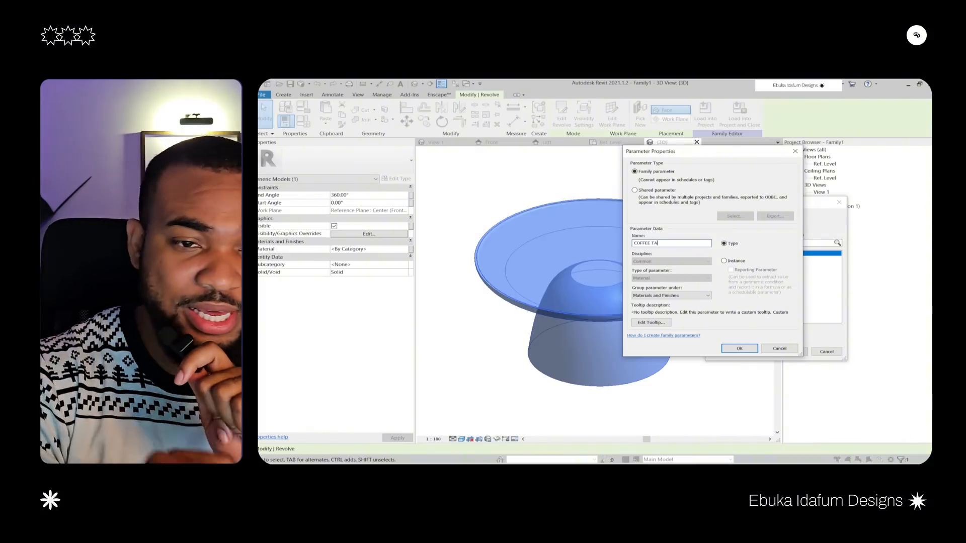
{"action": "type", "text": "BLE WOOD"}
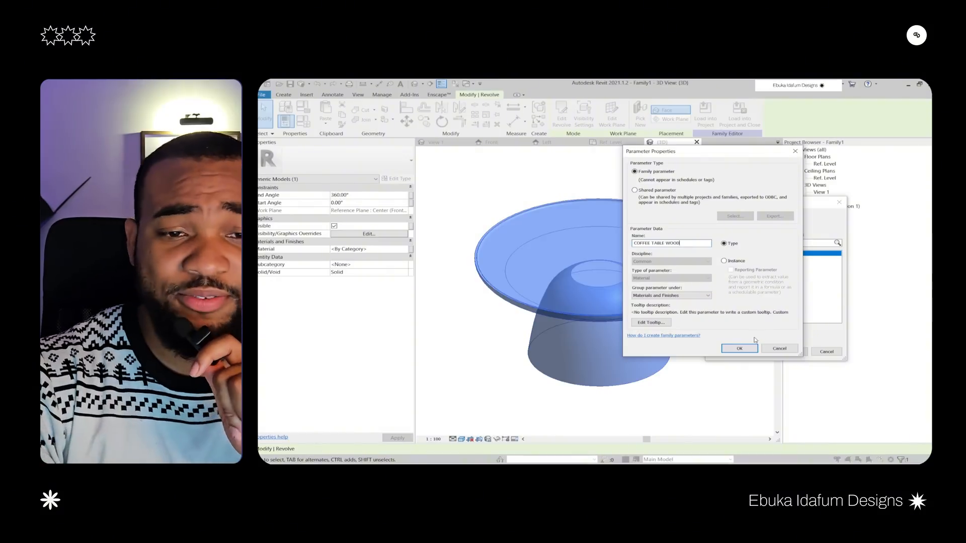
{"action": "left_click", "coordinate": [740, 349]}
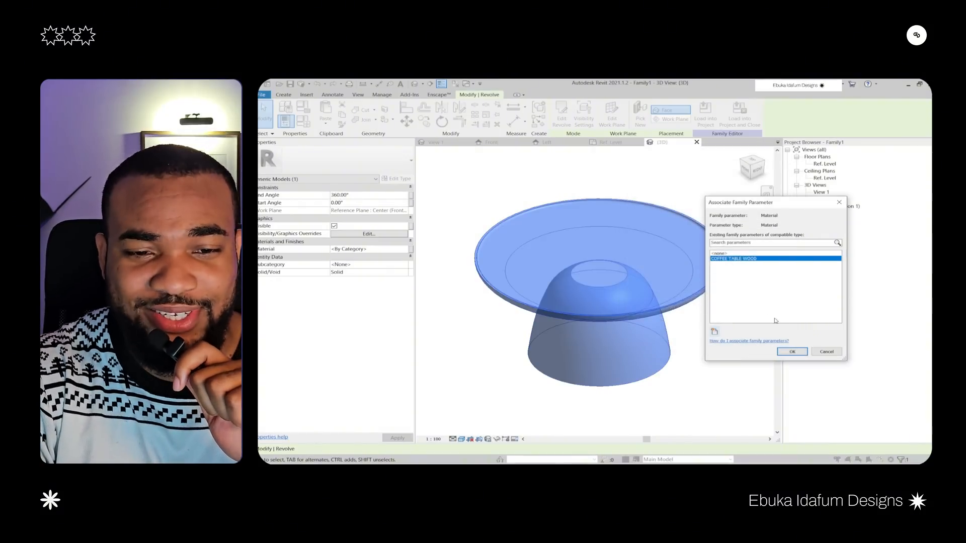
{"action": "left_click", "coordinate": [792, 352]}
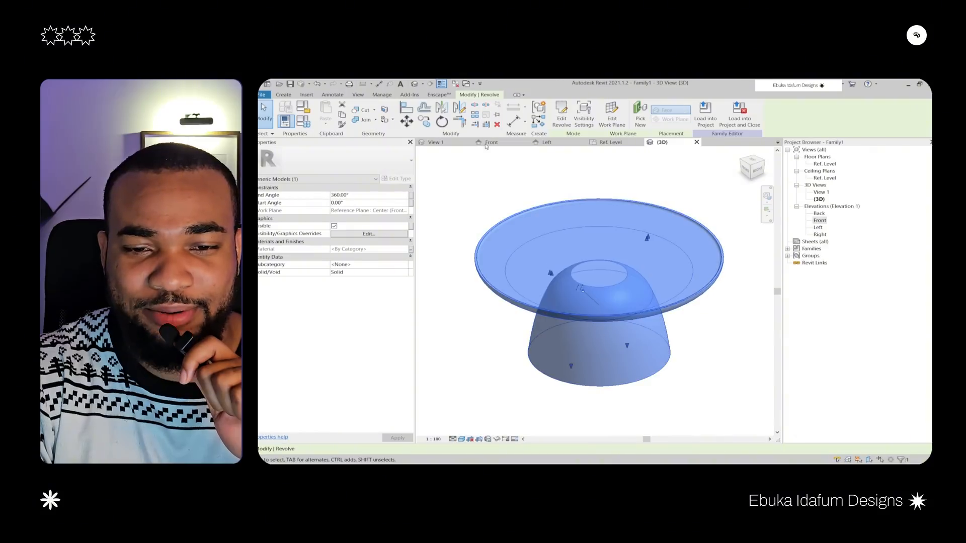
{"action": "left_click", "coordinate": [508, 189]}
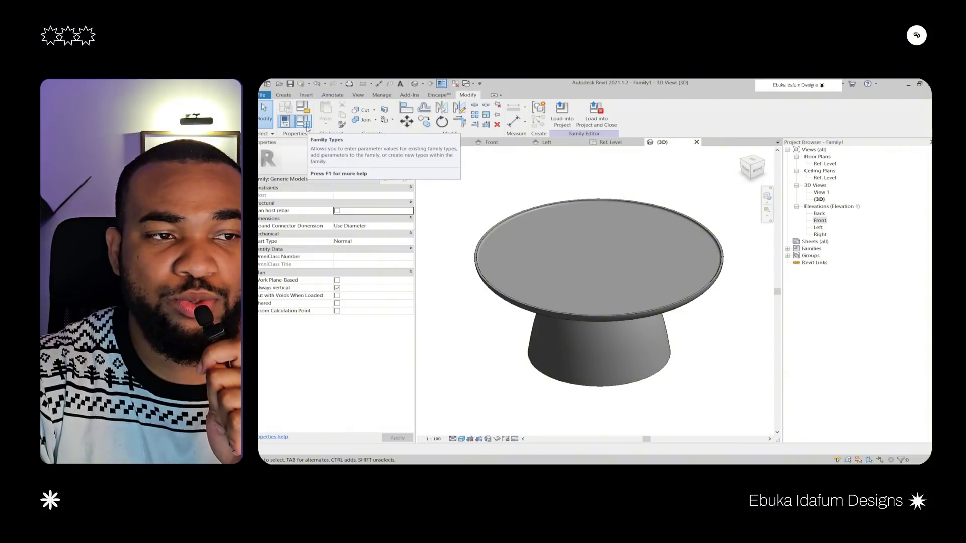
- Choose Wood 26 for the COFFEE TABLE WOOD parameter in the family types and base its shading on the render appearance
{"action": "left_click", "coordinate": [305, 122]}
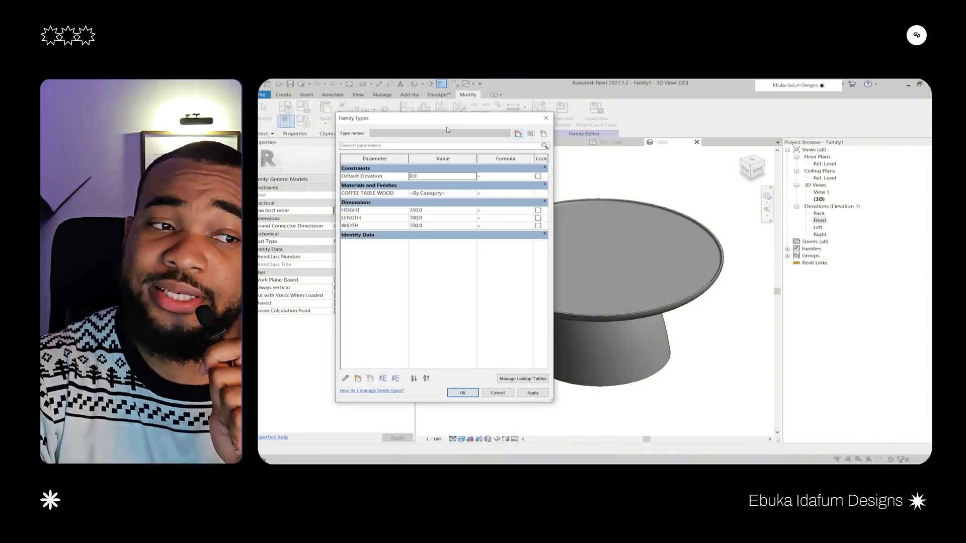
{"action": "left_click_drag", "start_coordinate": [449, 121], "coordinate": [533, 128]}
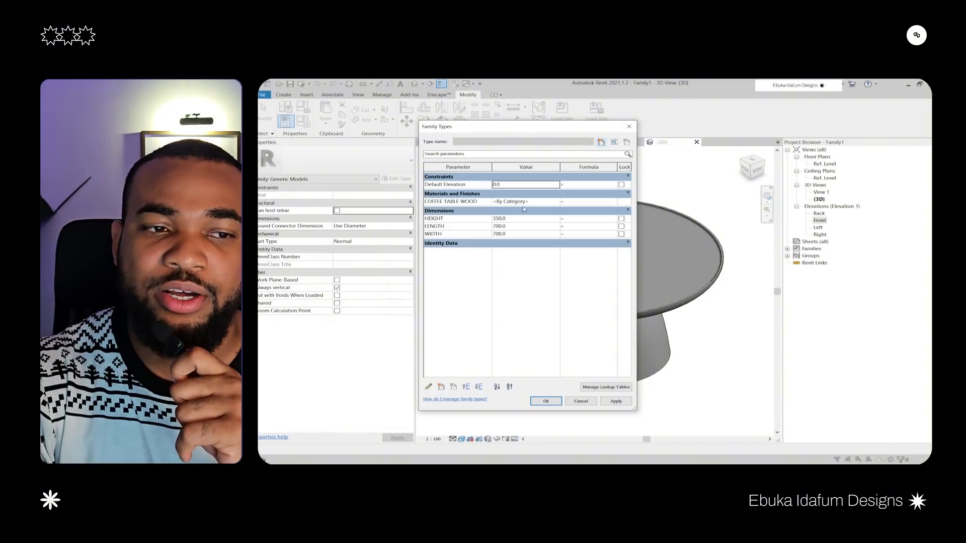
{"action": "left_click", "coordinate": [558, 204]}
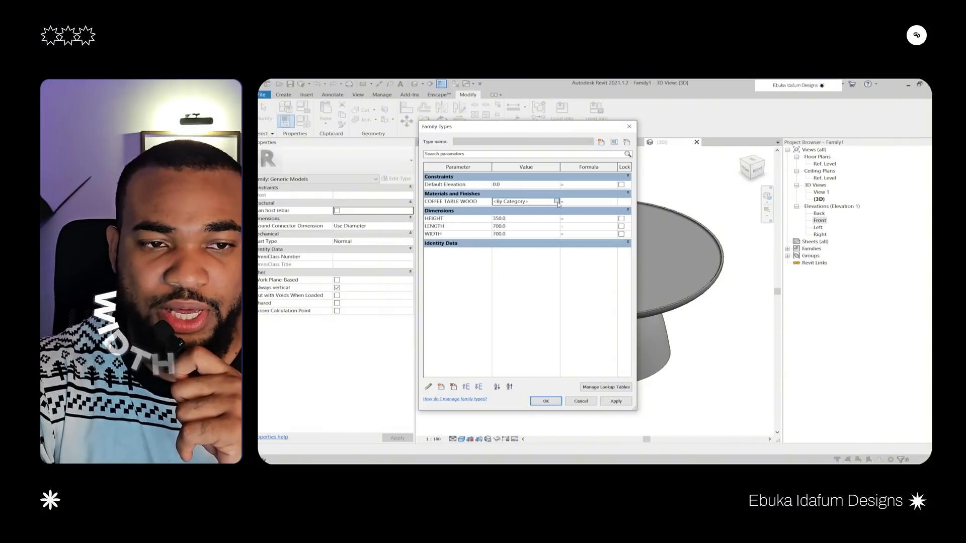
{"action": "left_click", "coordinate": [558, 204]}
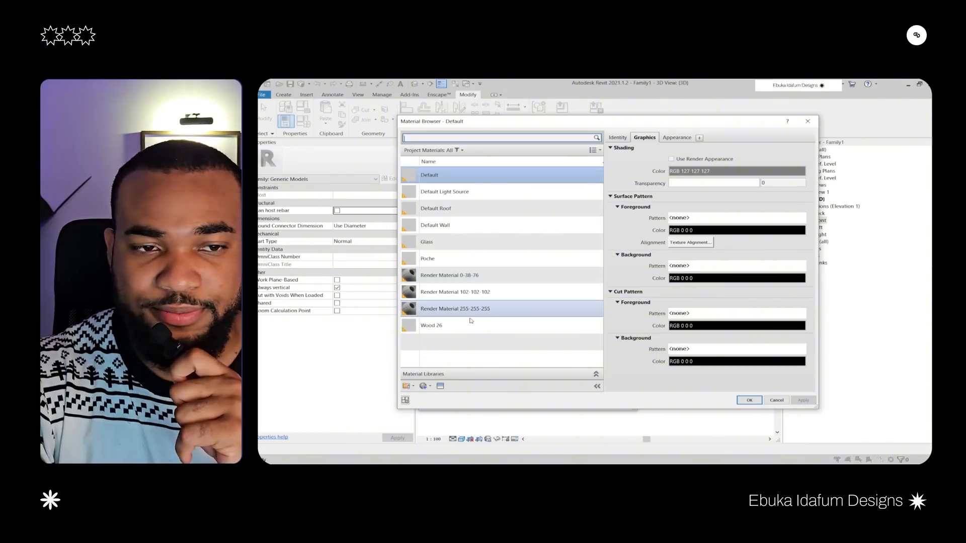
{"action": "left_click", "coordinate": [466, 326]}
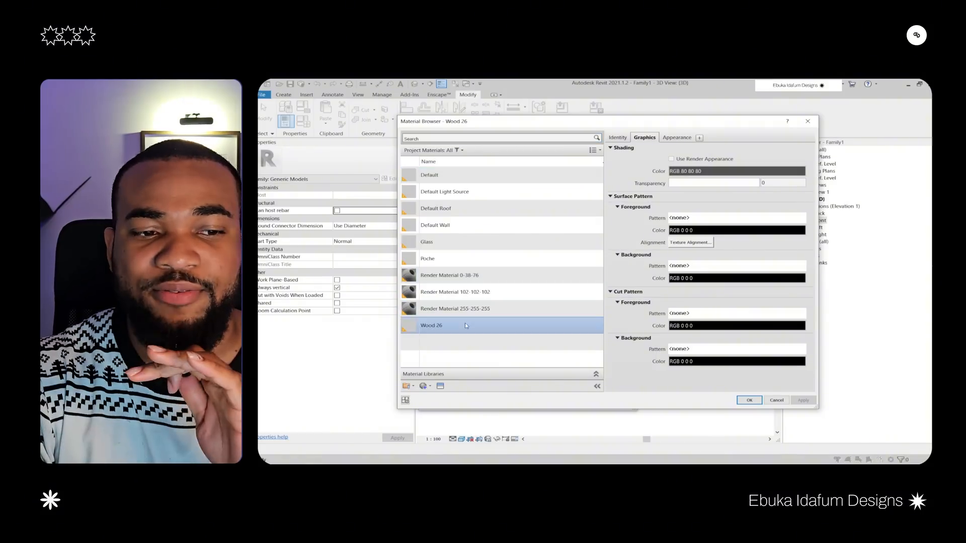
{"action": "left_click", "coordinate": [672, 159]}
- Set the sample width of Wood 26's glossiness texture to 700 mm and apply the material to the family type
{"action": "left_click", "coordinate": [677, 137]}
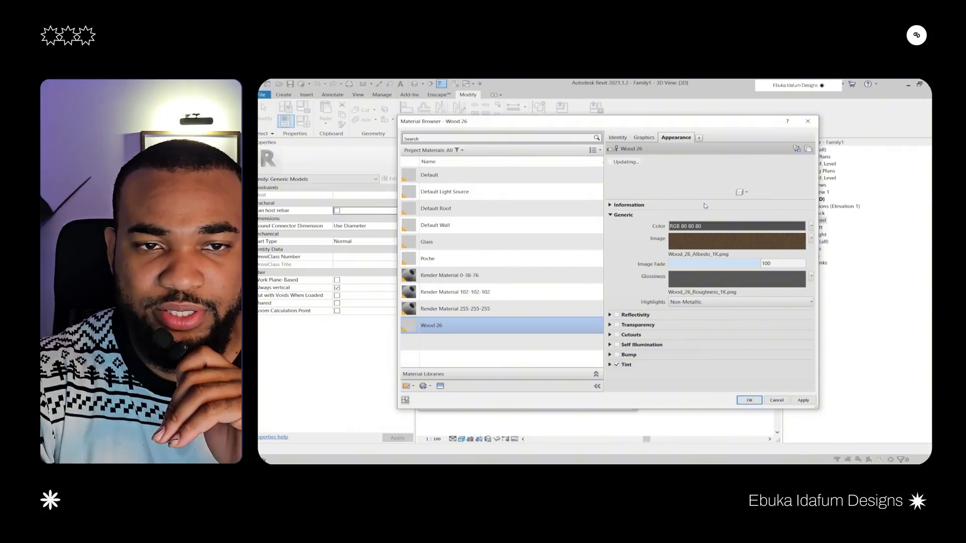
{"action": "left_click", "coordinate": [737, 279]}
{"action": "triple_click", "coordinate": [471, 373]}
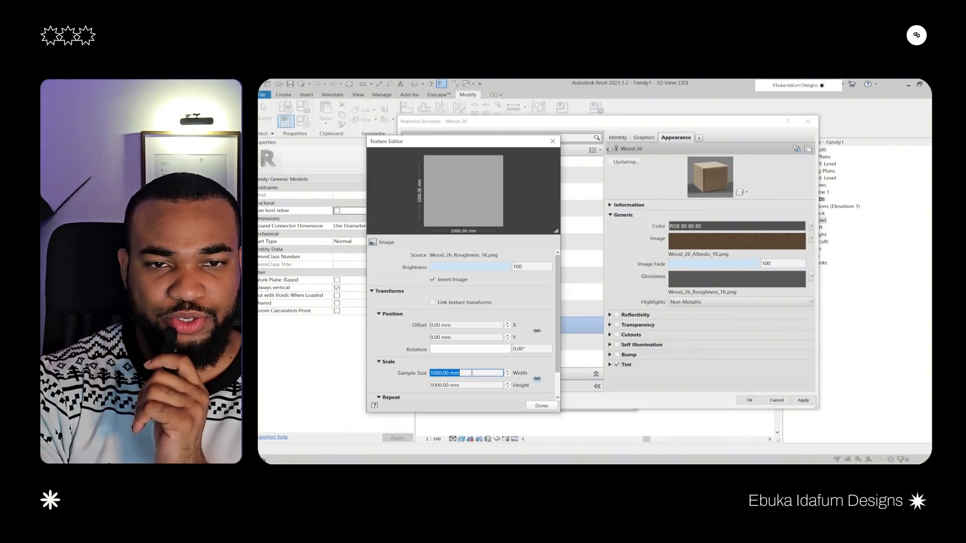
{"action": "type", "text": "700"}
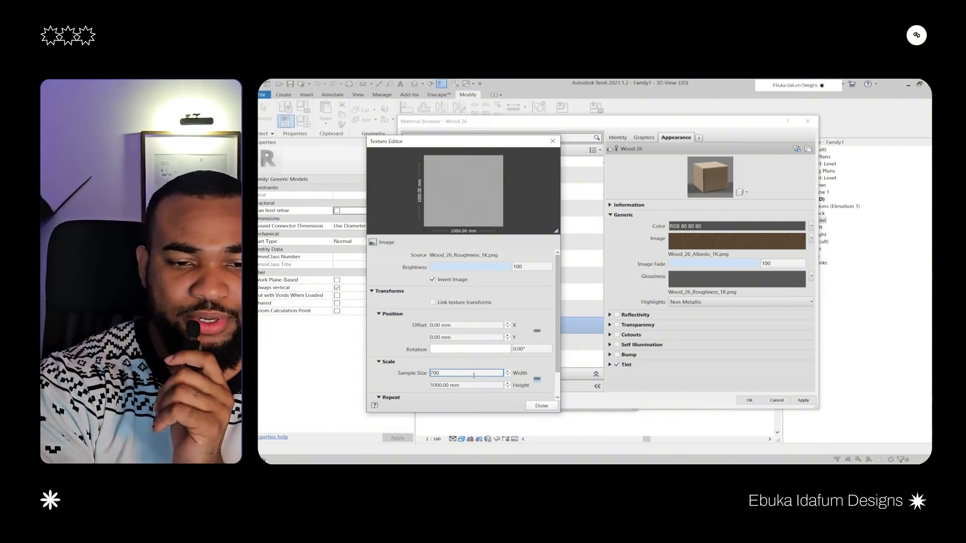
{"action": "left_click", "coordinate": [542, 405]}
{"action": "left_click", "coordinate": [804, 402]}
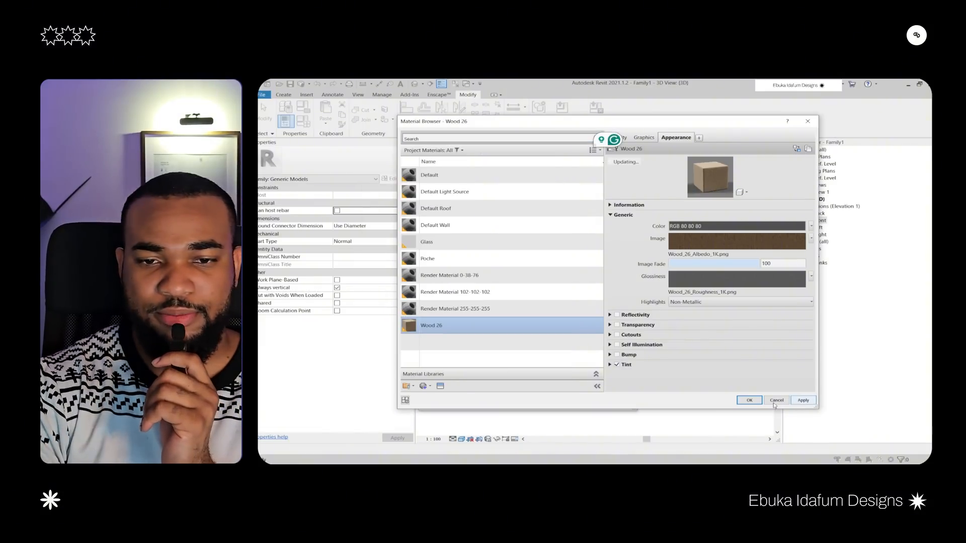
{"action": "left_click", "coordinate": [749, 401]}
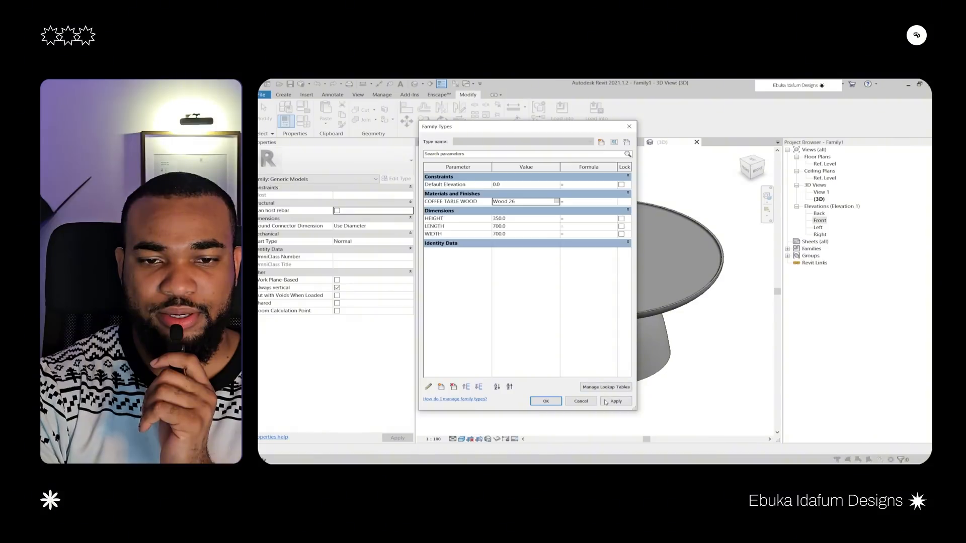
{"action": "left_click", "coordinate": [609, 402]}
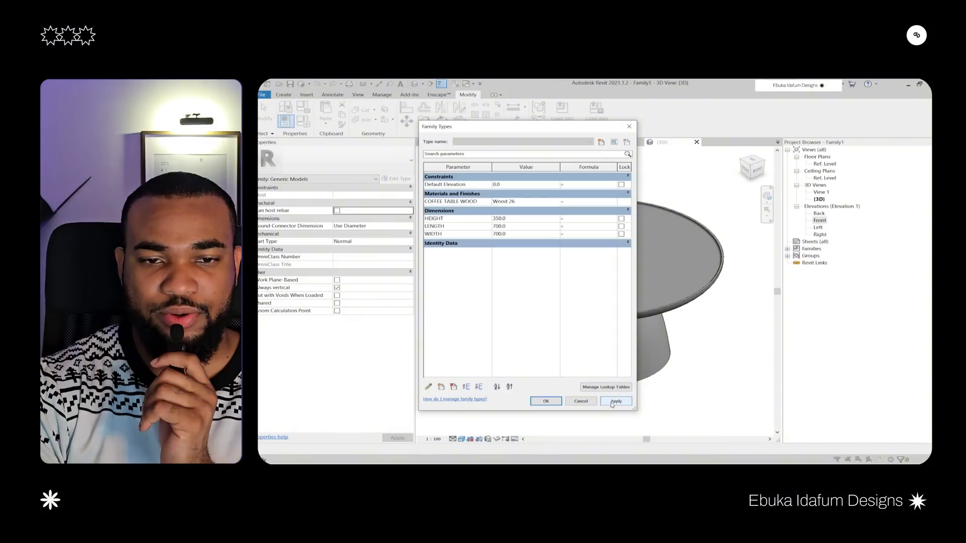
{"action": "left_click", "coordinate": [546, 401]}
- Display the 3D view in the Realistic visual style and inspect the wood finish around the table
{"action": "scroll", "coordinate": [701, 326], "scroll_direction": "up", "scroll_amount": 3}
{"action": "scroll", "coordinate": [668, 315], "scroll_direction": "down", "scroll_amount": 3}
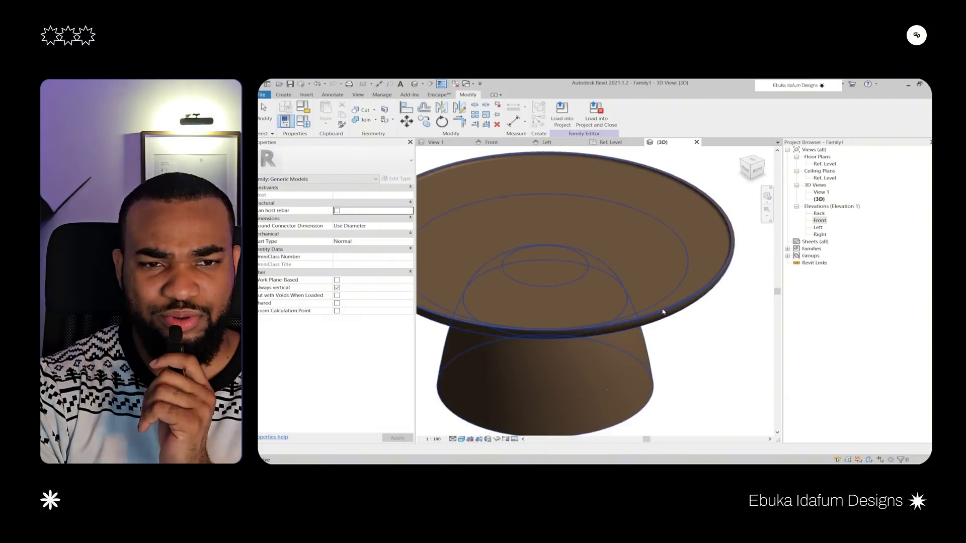
{"action": "scroll", "coordinate": [663, 312], "scroll_direction": "down", "scroll_amount": 2}
{"action": "left_click", "coordinate": [462, 440]}
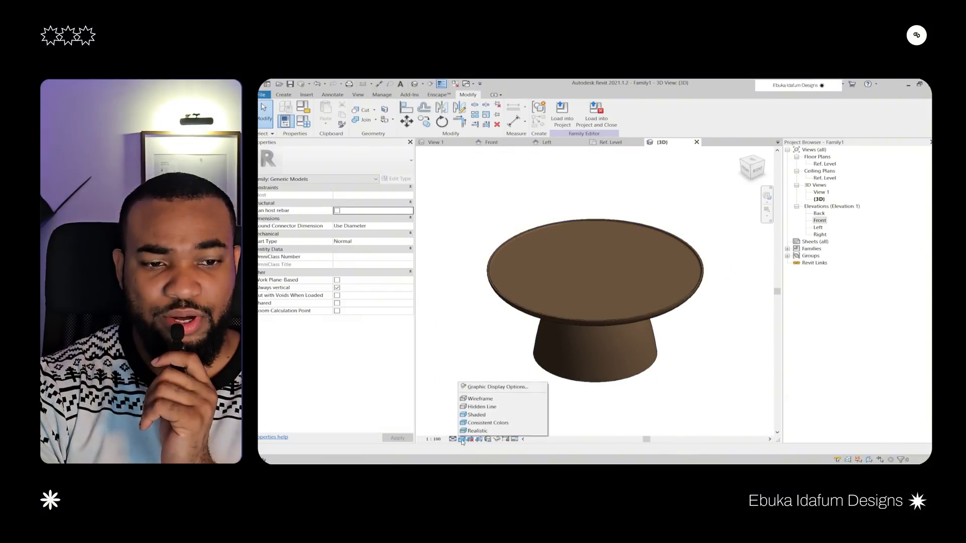
{"action": "left_click", "coordinate": [477, 430]}
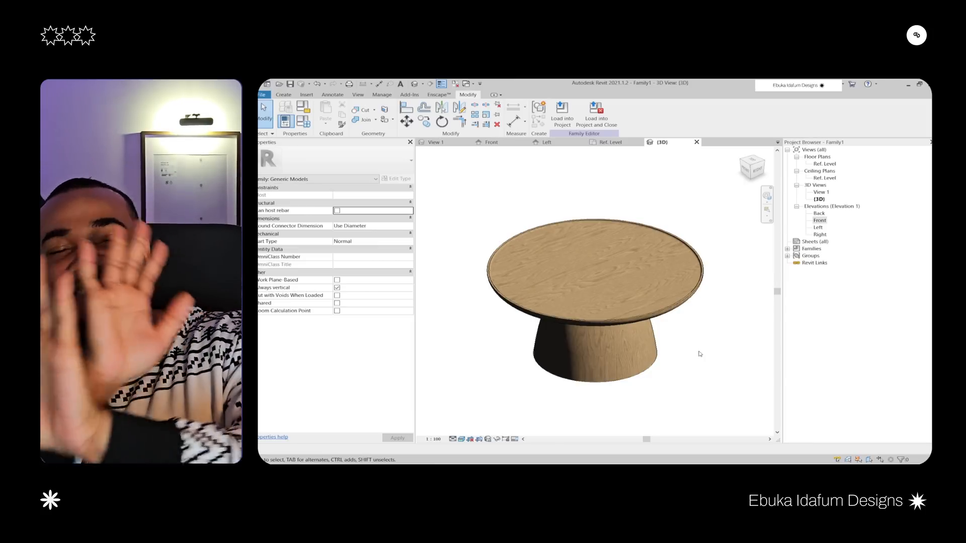
{"action": "middle_click_drag", "start_coordinate": [671, 352], "coordinate": [459, 349], "text": "shift"}
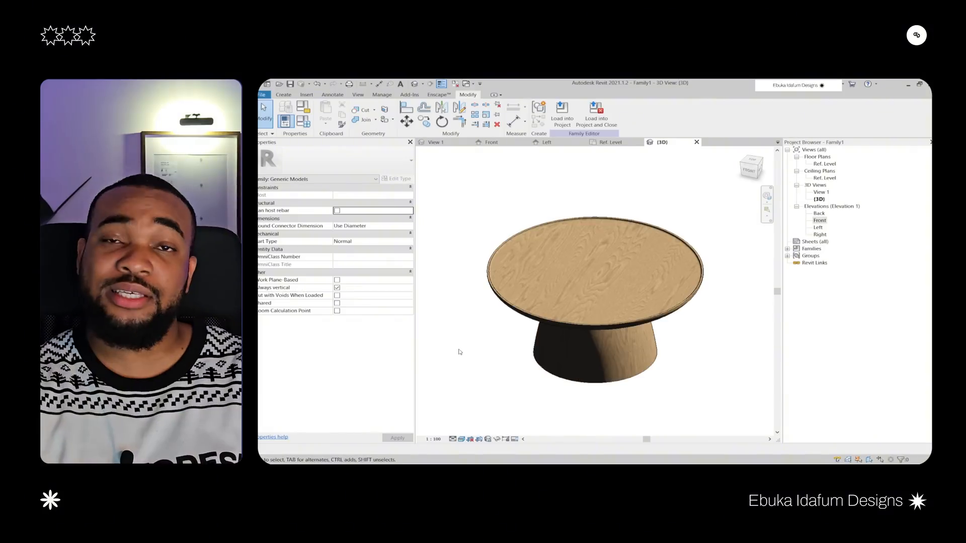